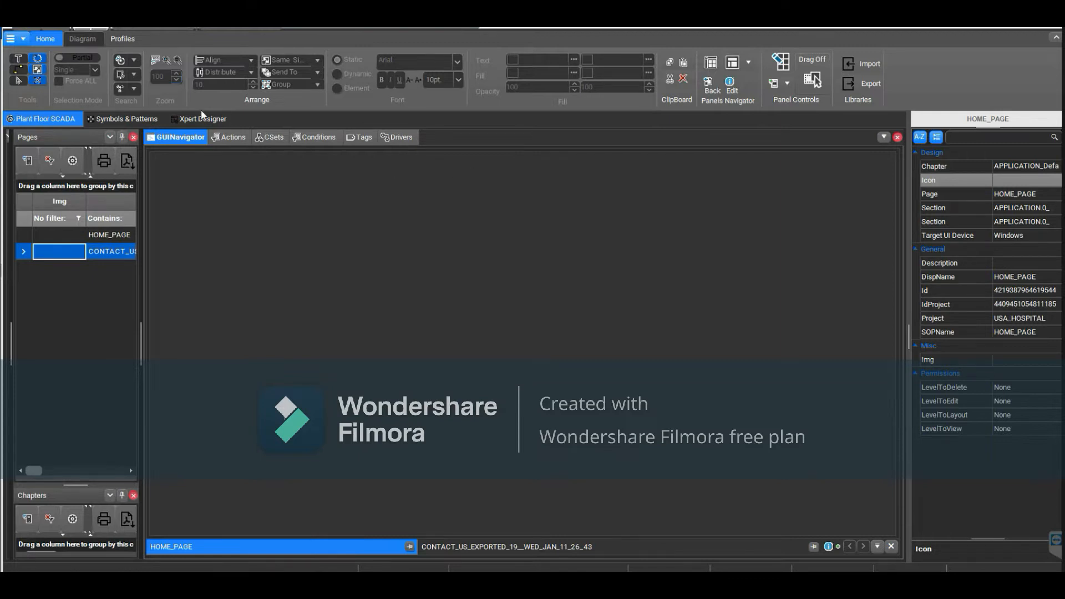
- Export the TOWER solution, saving it first with only the Global project and overwriting the existing solution backup
click(20, 39)
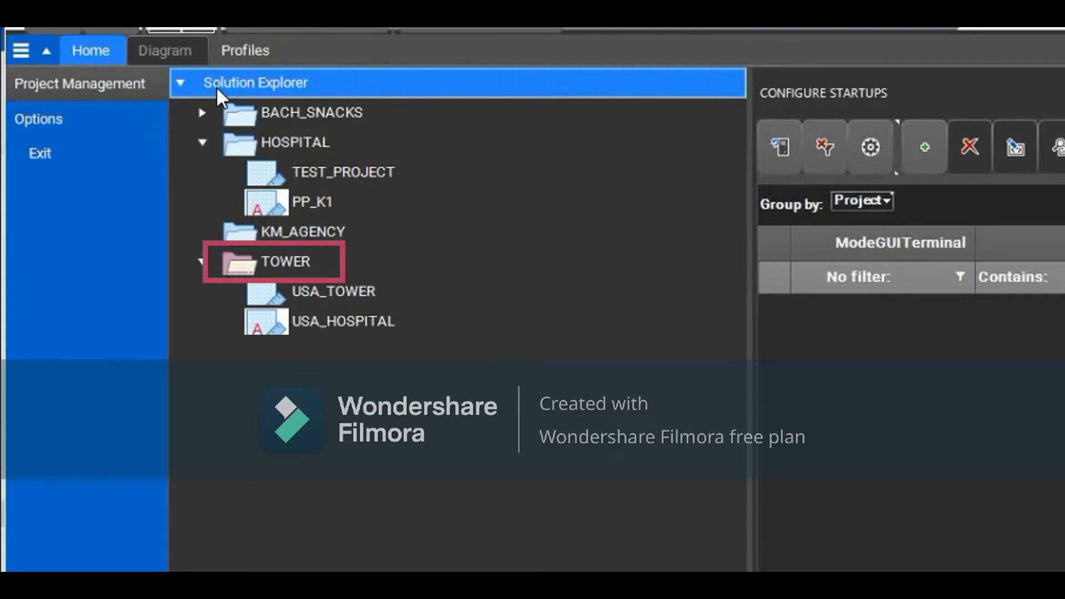
click(363, 210)
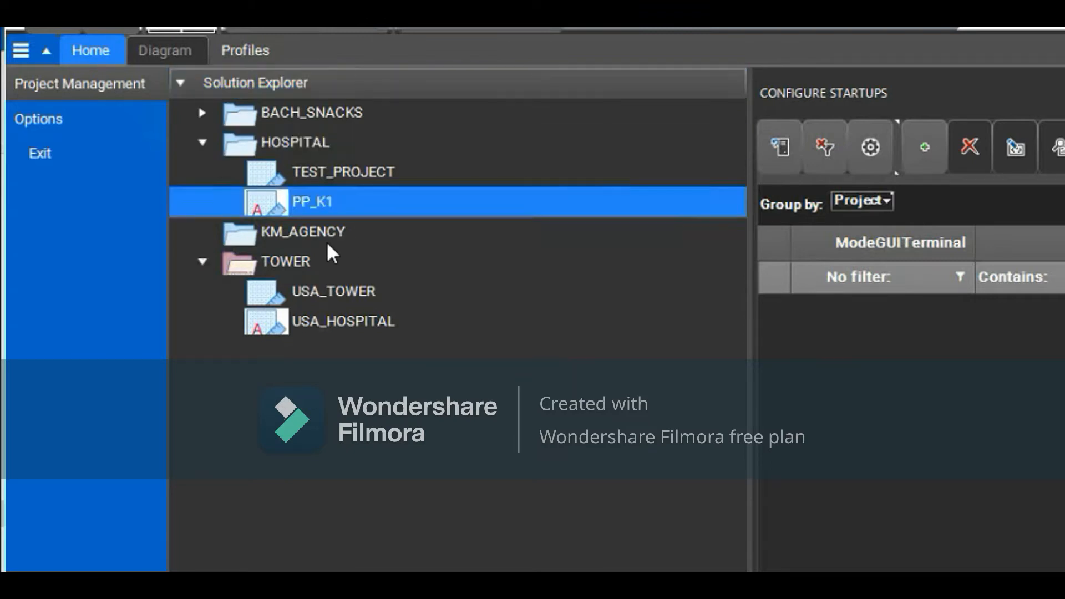
click(289, 265)
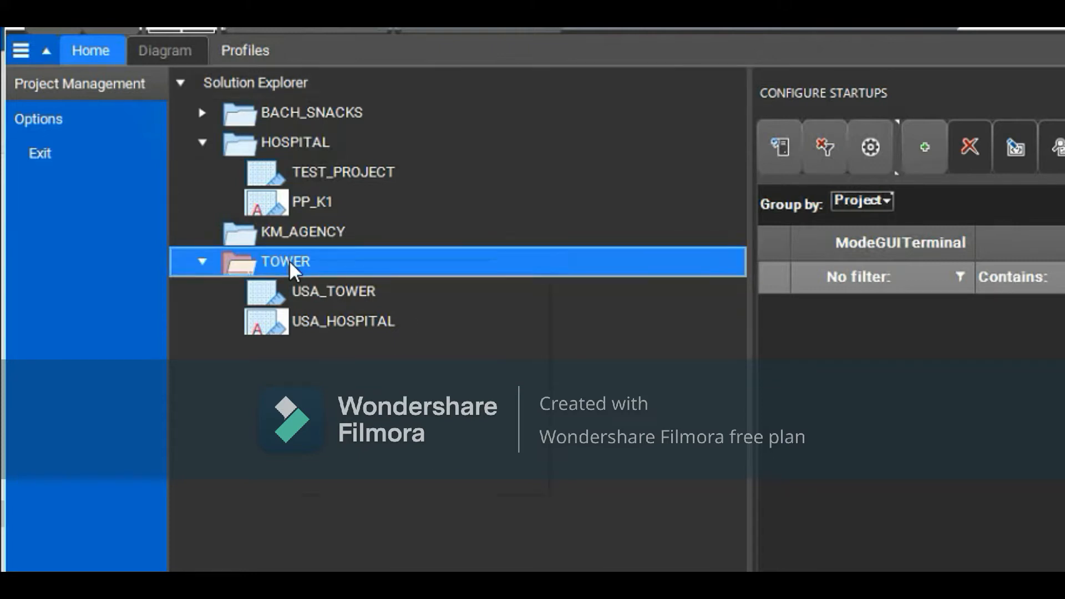
right_click(289, 260)
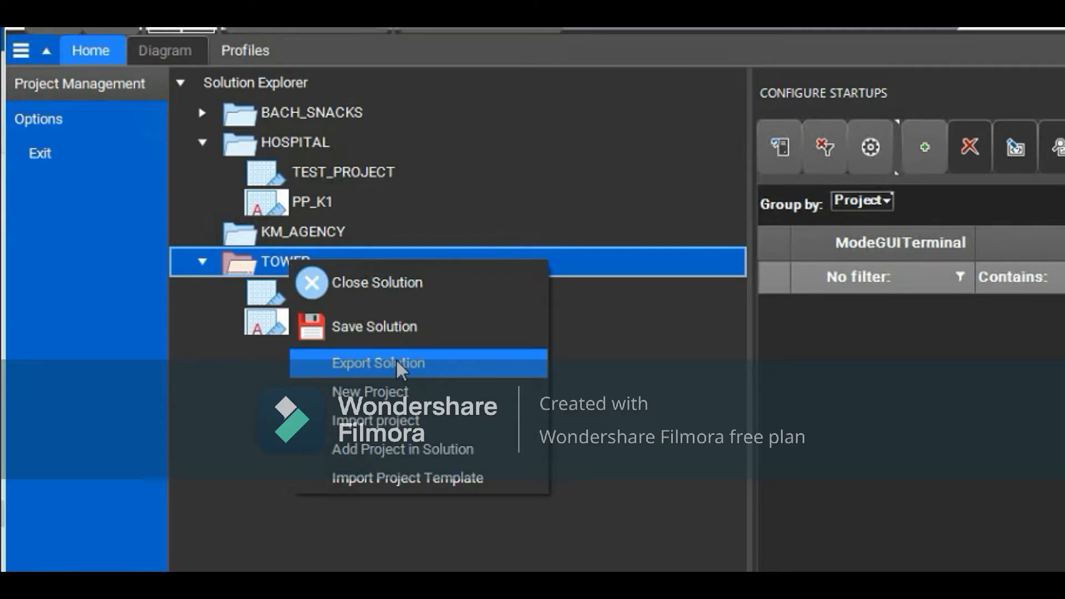
click(395, 358)
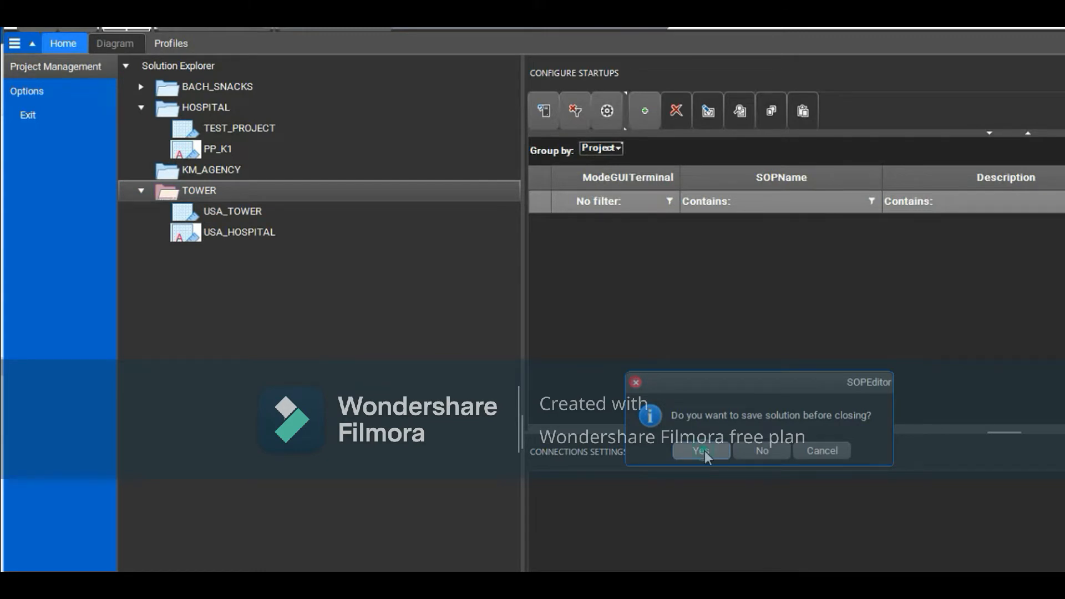
click(703, 450)
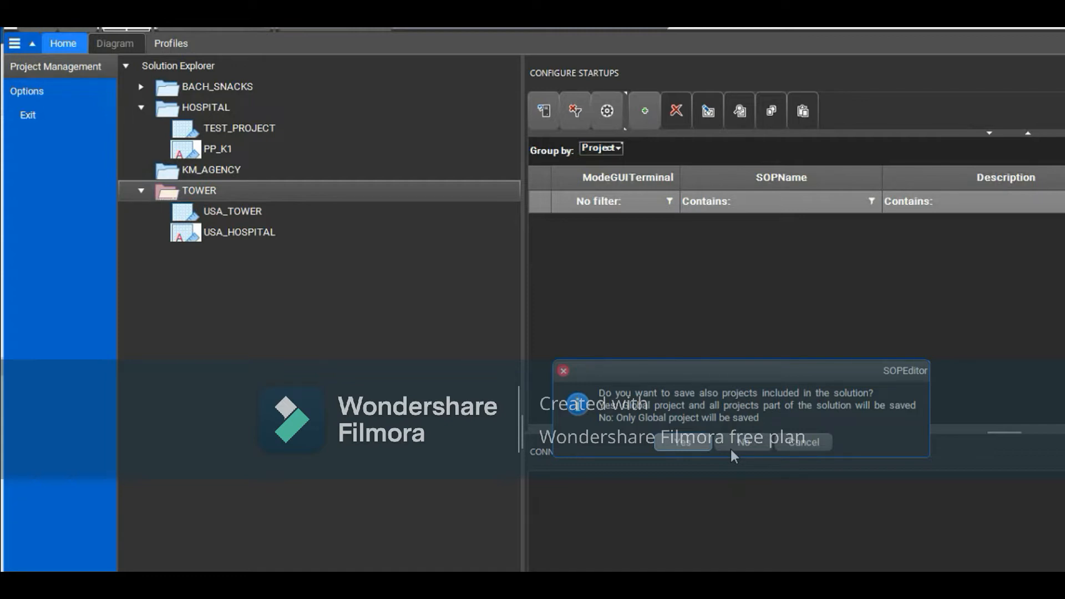
click(742, 445)
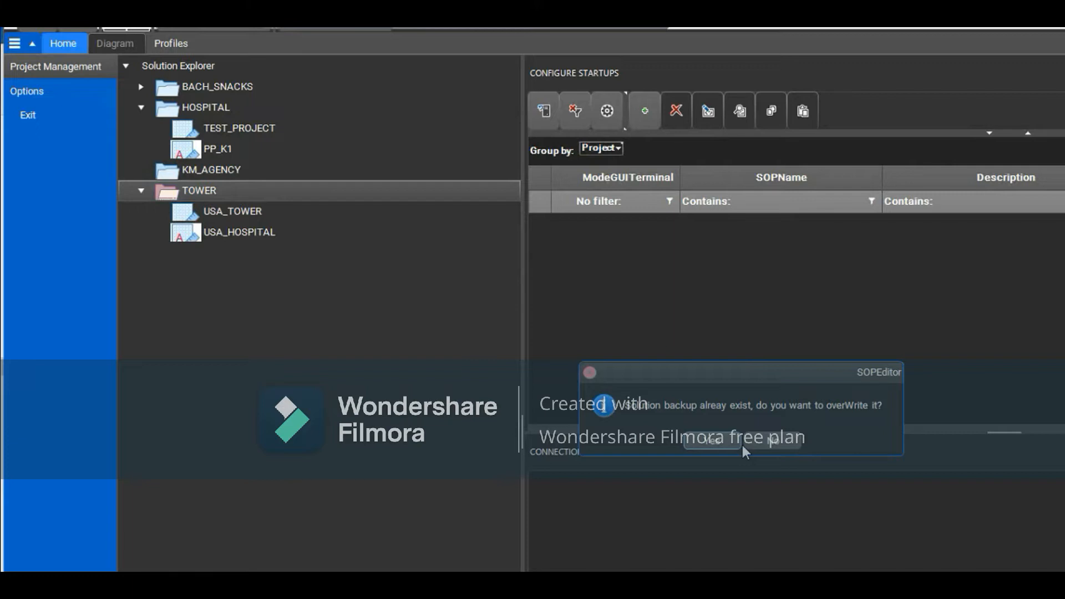
click(717, 441)
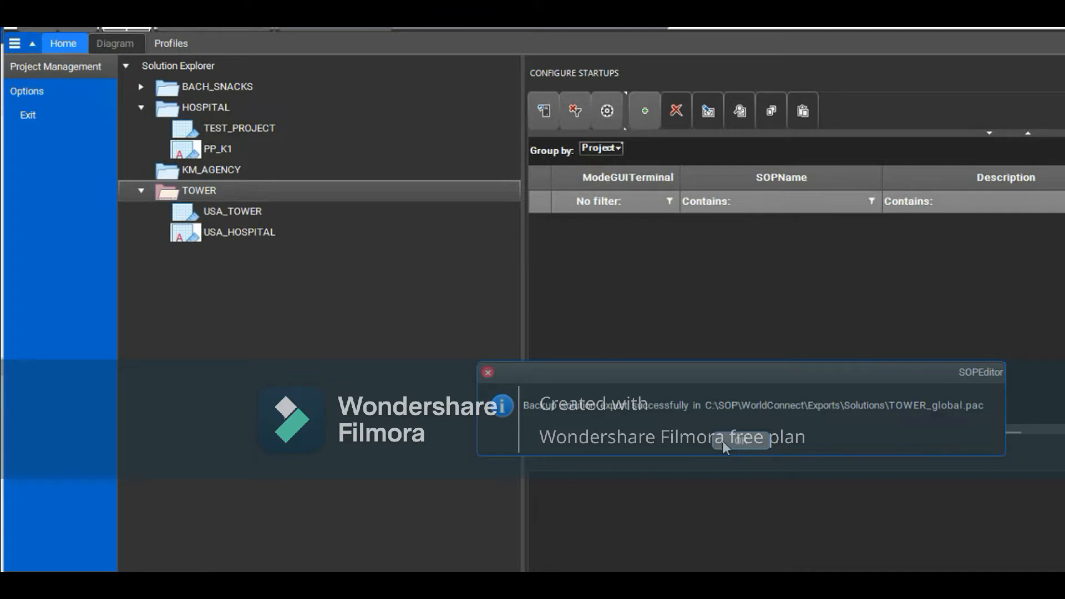
click(723, 441)
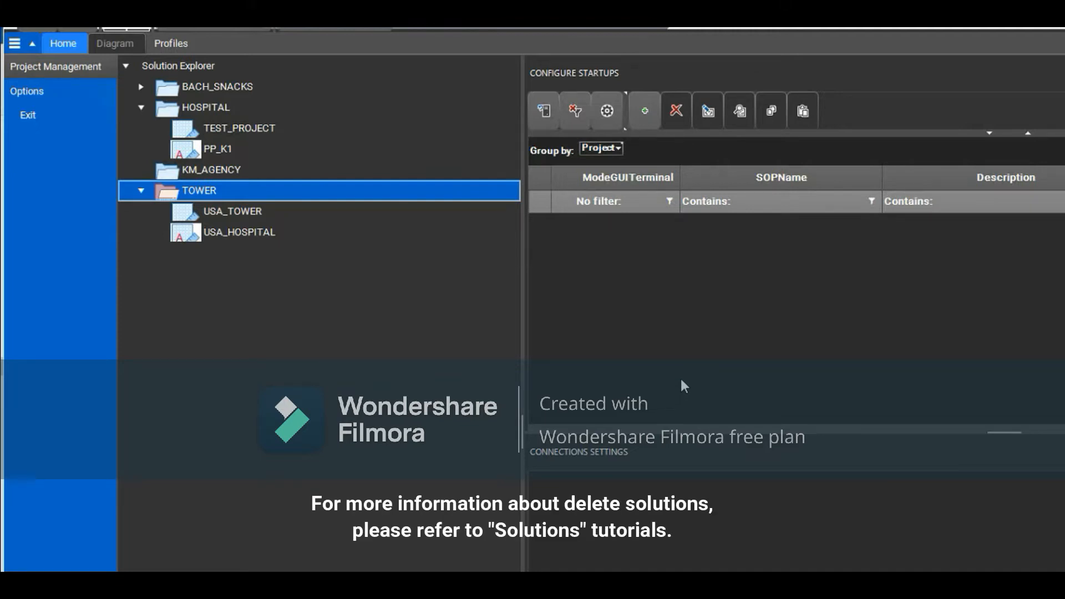
- Close the TOWER solution without saving it and delete it from the Solution Explorer
right_click(198, 189)
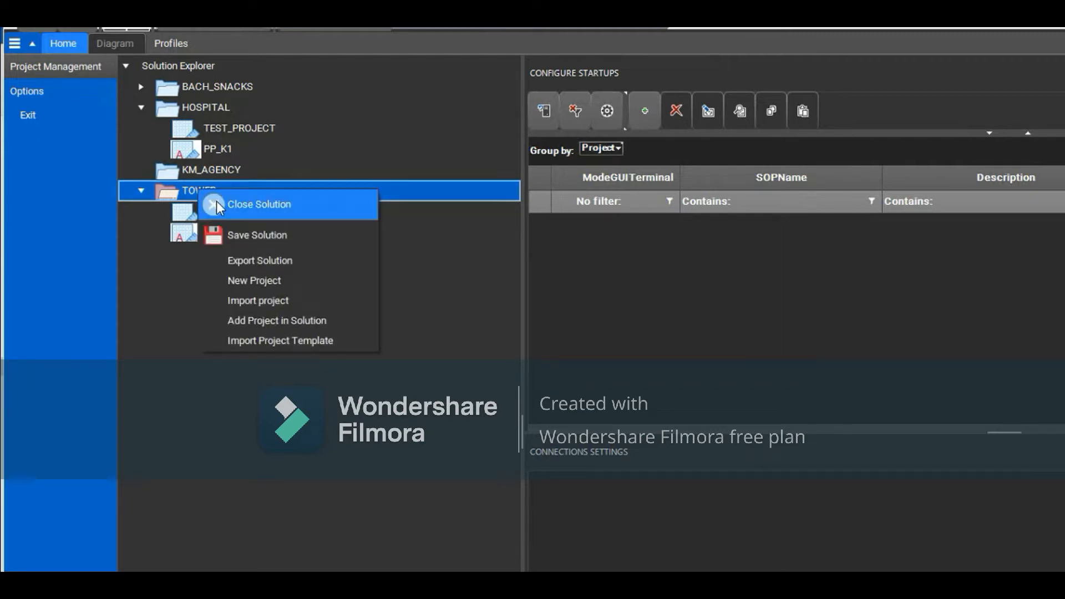
click(239, 211)
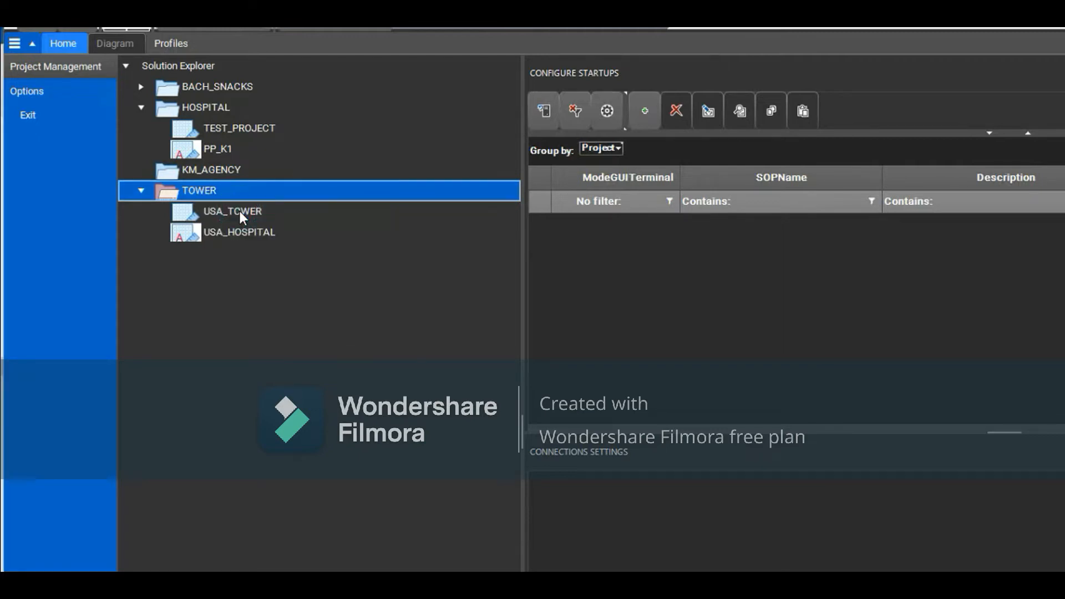
click(736, 444)
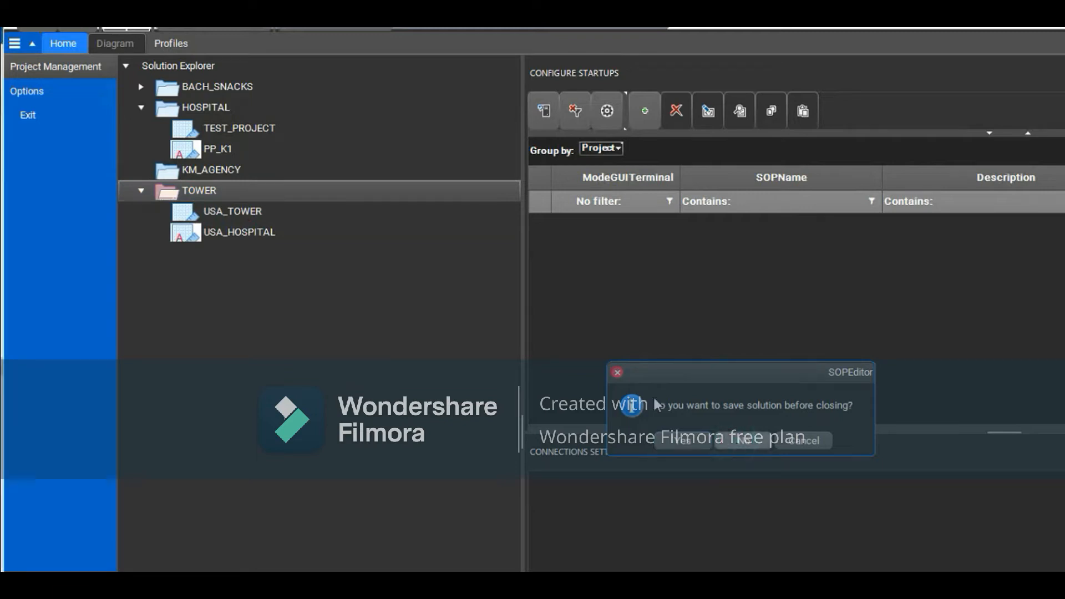
right_click(205, 190)
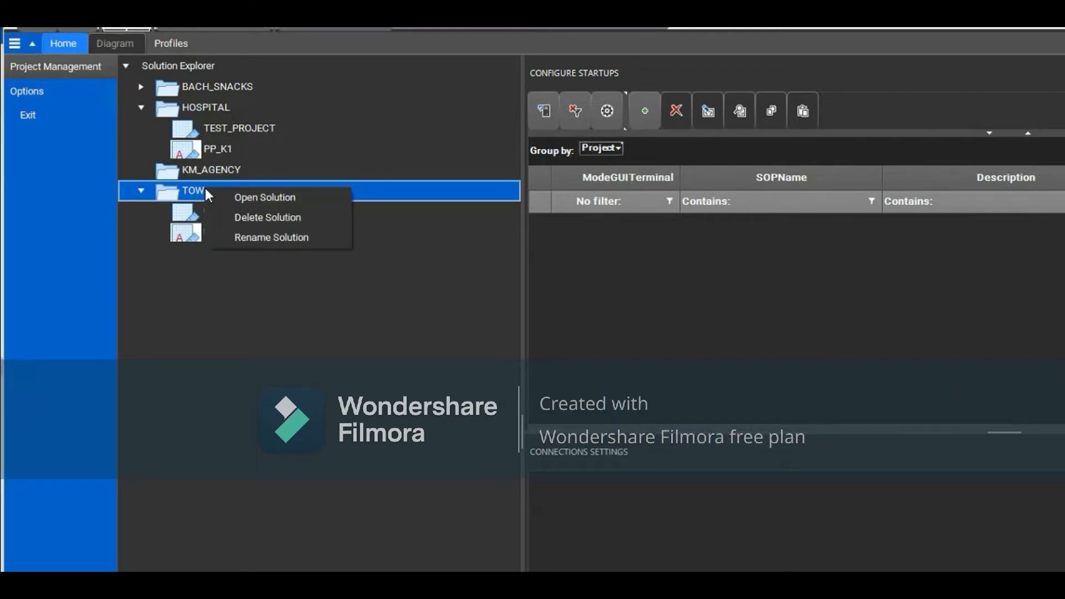
click(244, 218)
- Import the solution package TOWER_global.pac from the exported solutions folder and expand the TOWER solution
click(207, 66)
right_click(209, 66)
click(254, 98)
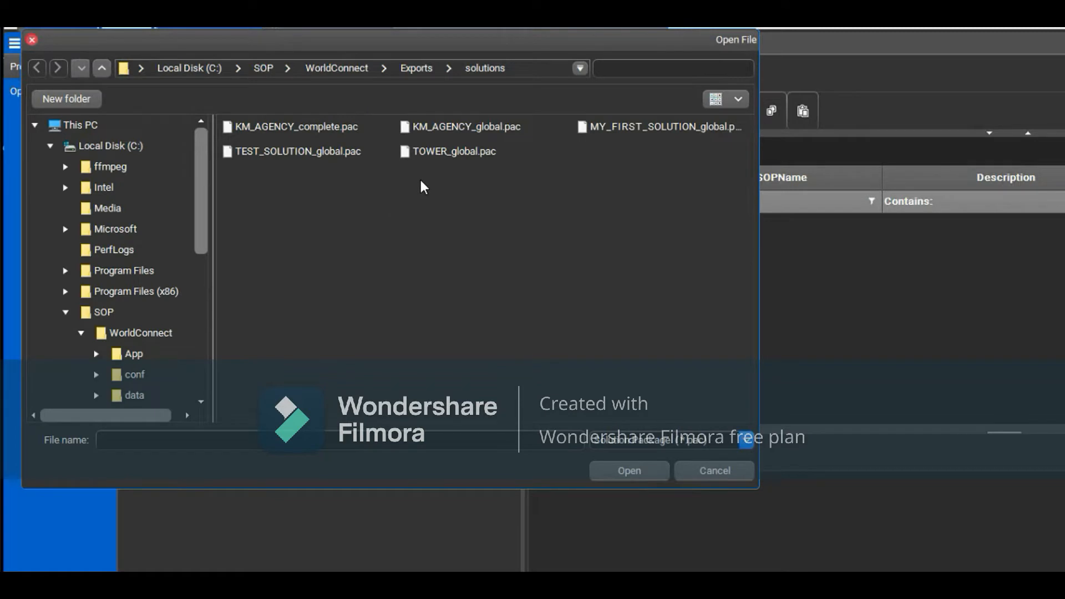
click(458, 150)
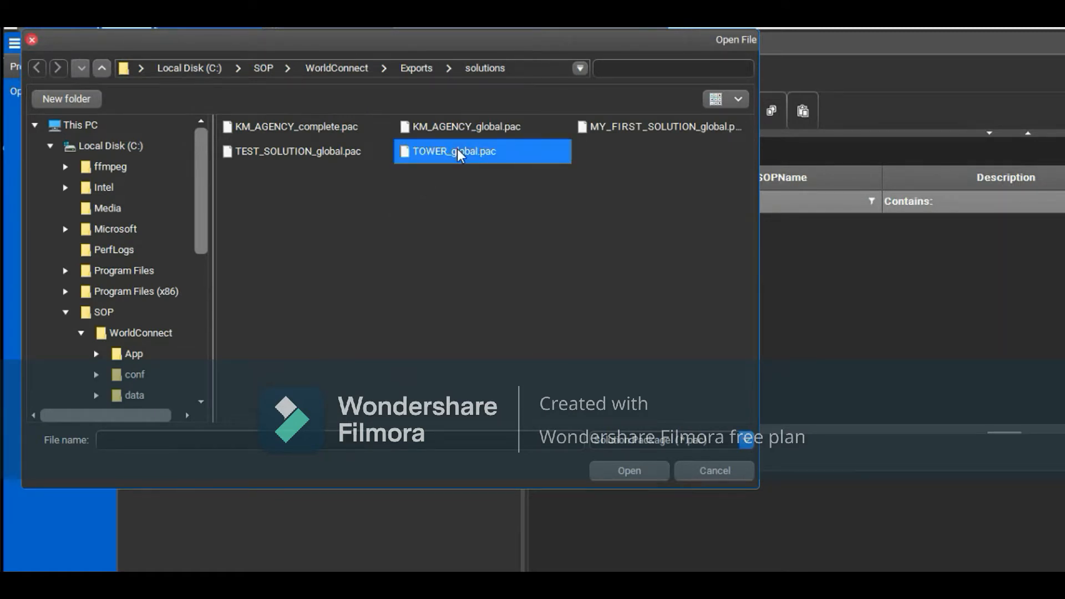
double_click(456, 148)
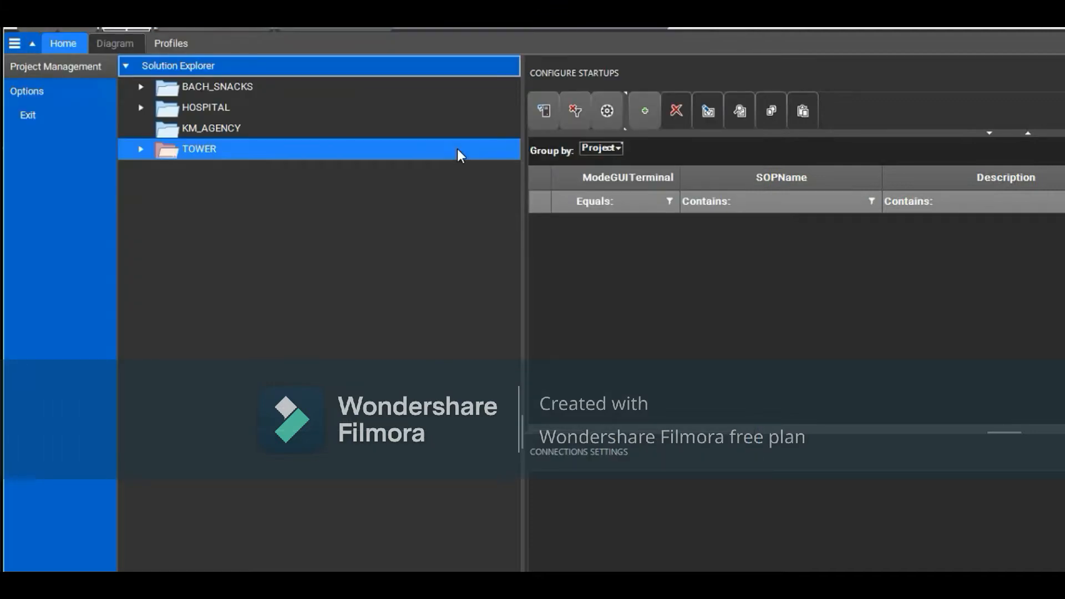
click(141, 148)
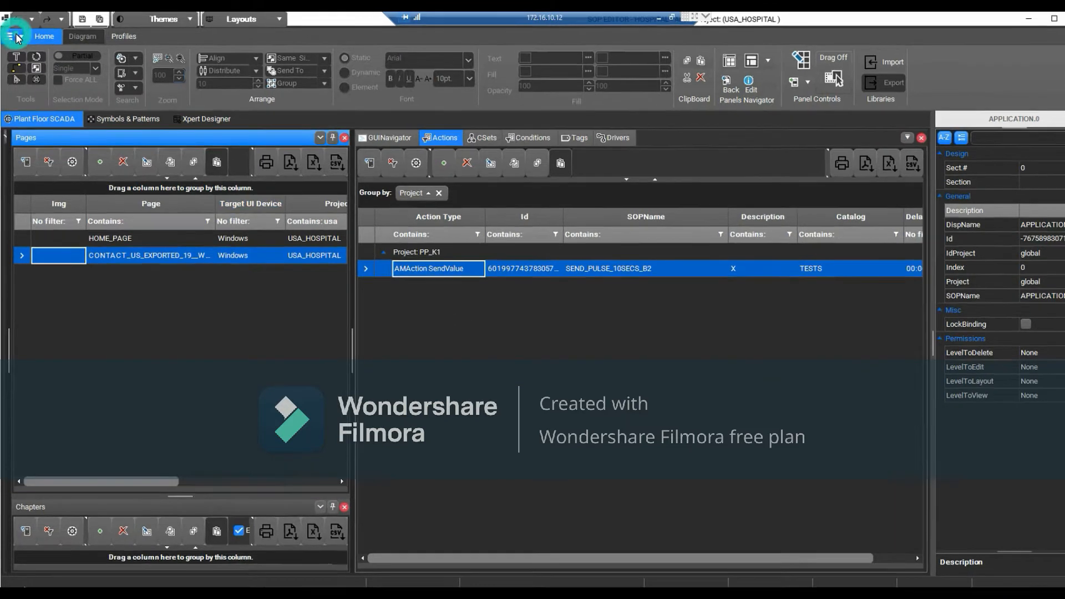
- Export the USA_HOSPITAL project from the HOSPITAL solution, overwriting its existing project backup
click(16, 36)
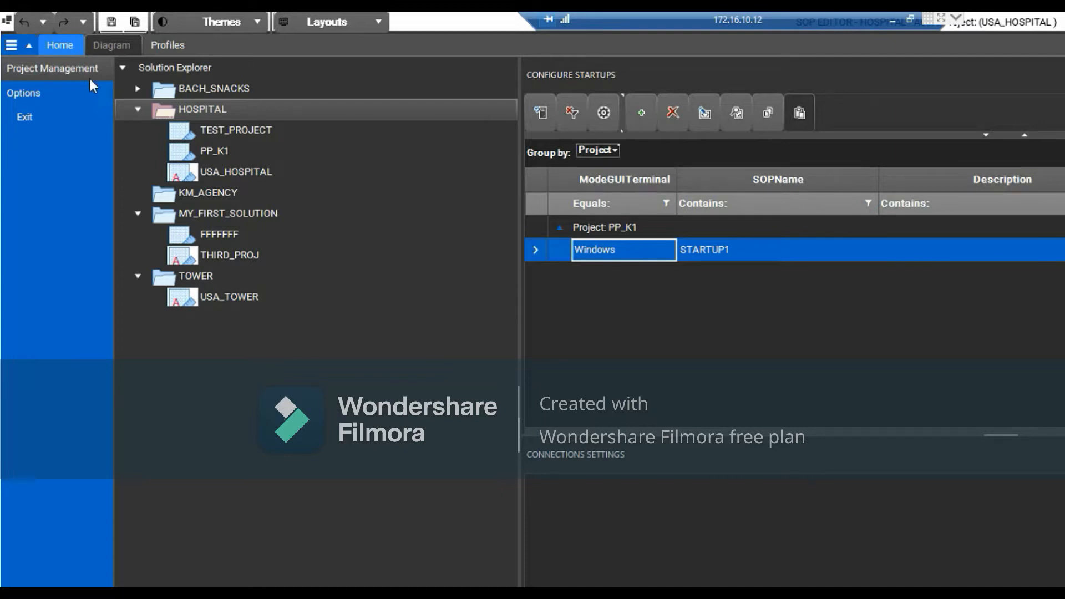
click(385, 175)
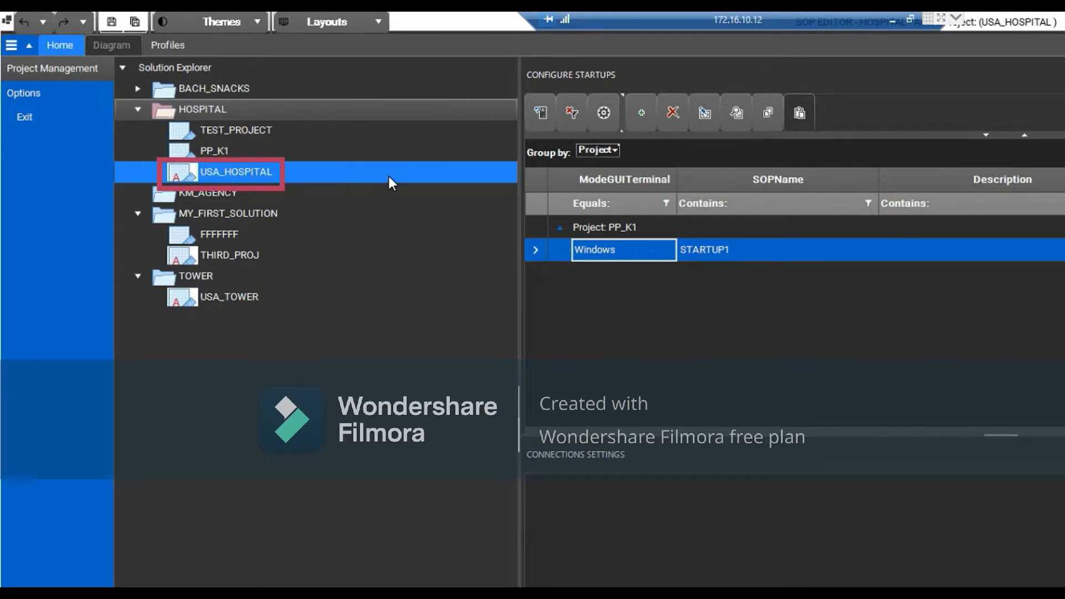
right_click(260, 171)
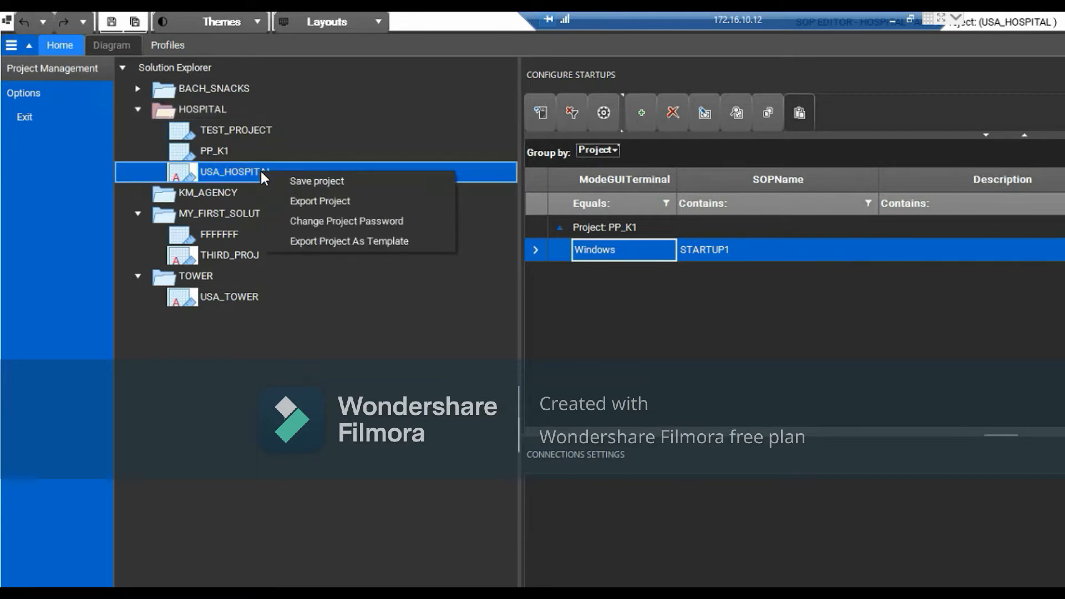
click(294, 204)
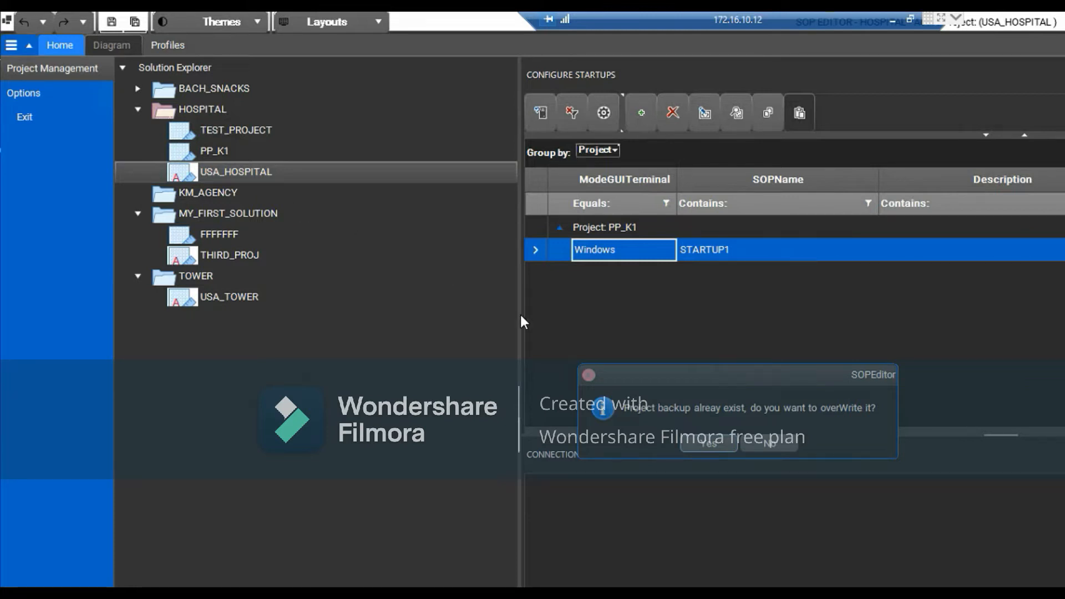
click(705, 446)
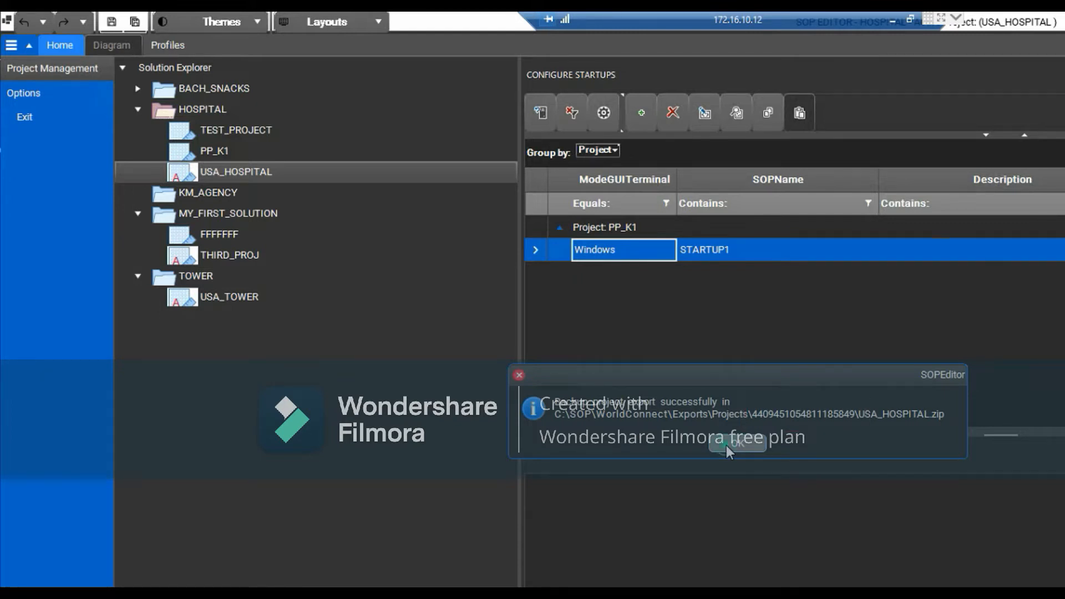
click(727, 444)
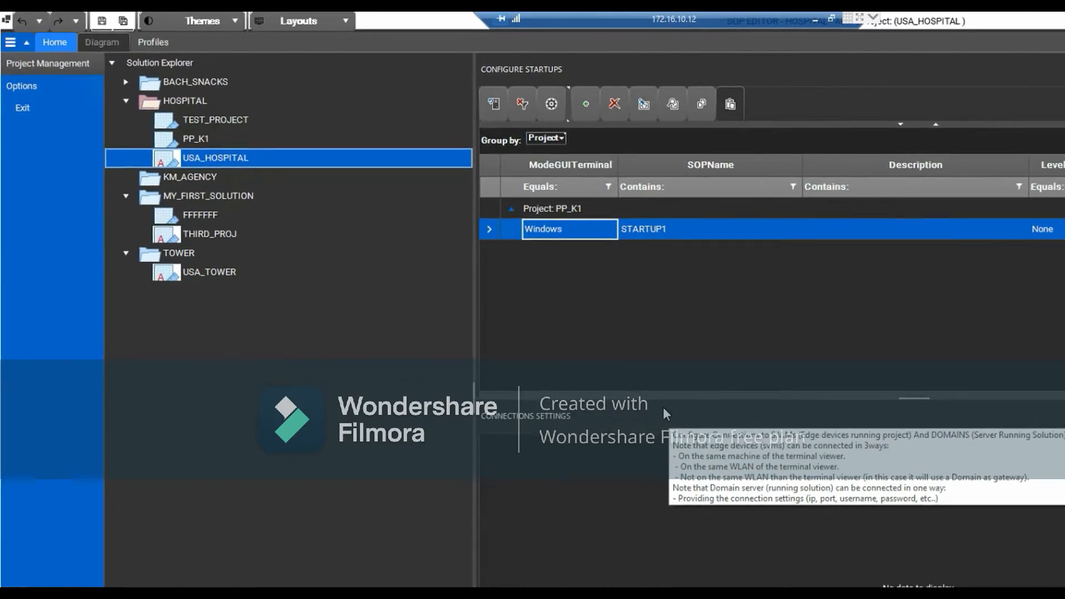
click(147, 586)
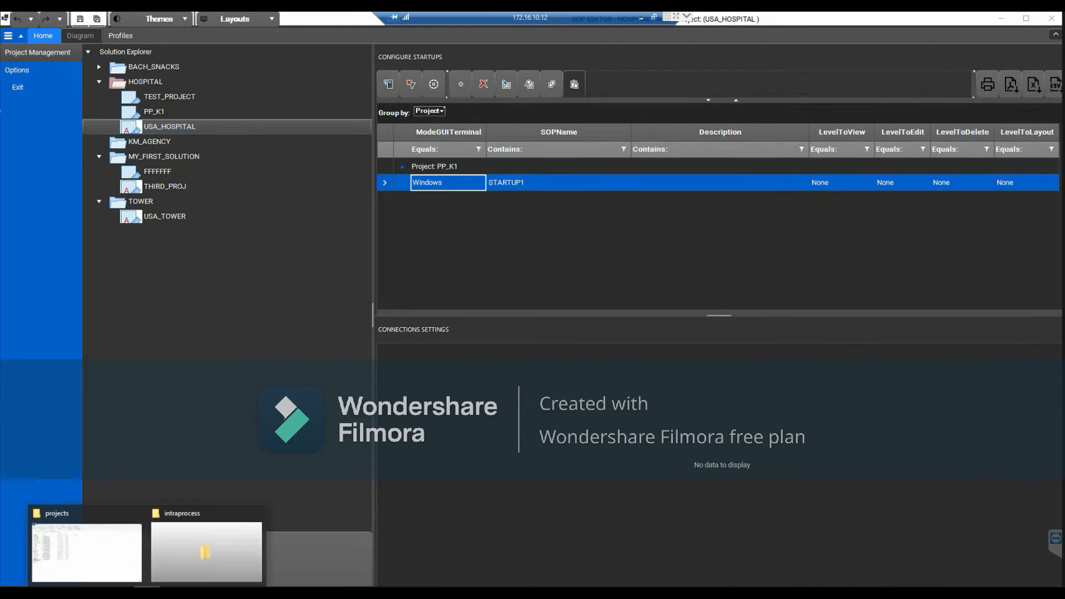
click(102, 544)
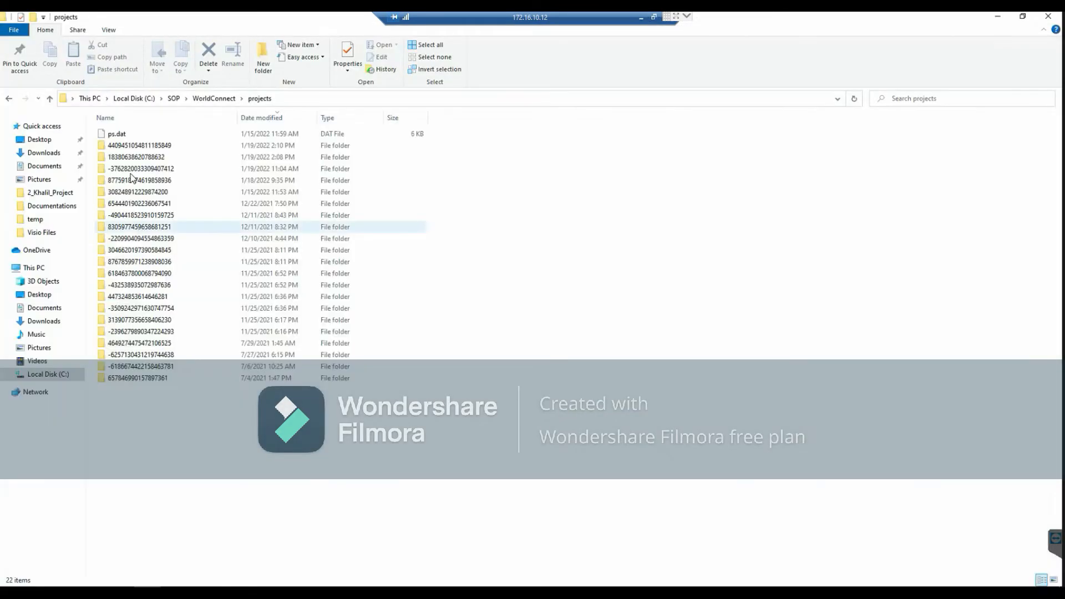
click(130, 100)
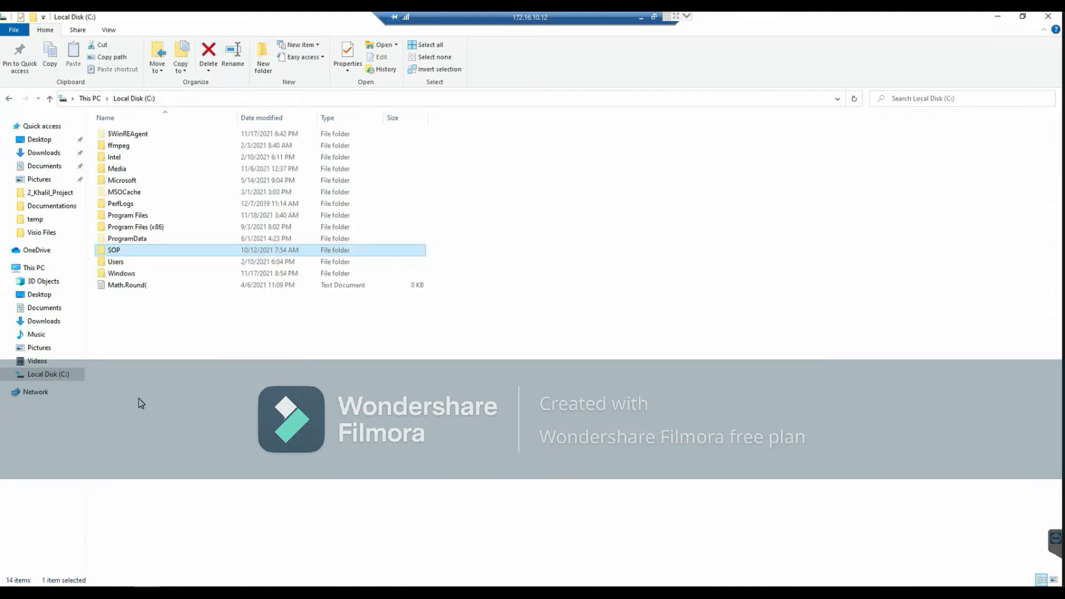
double_click(115, 250)
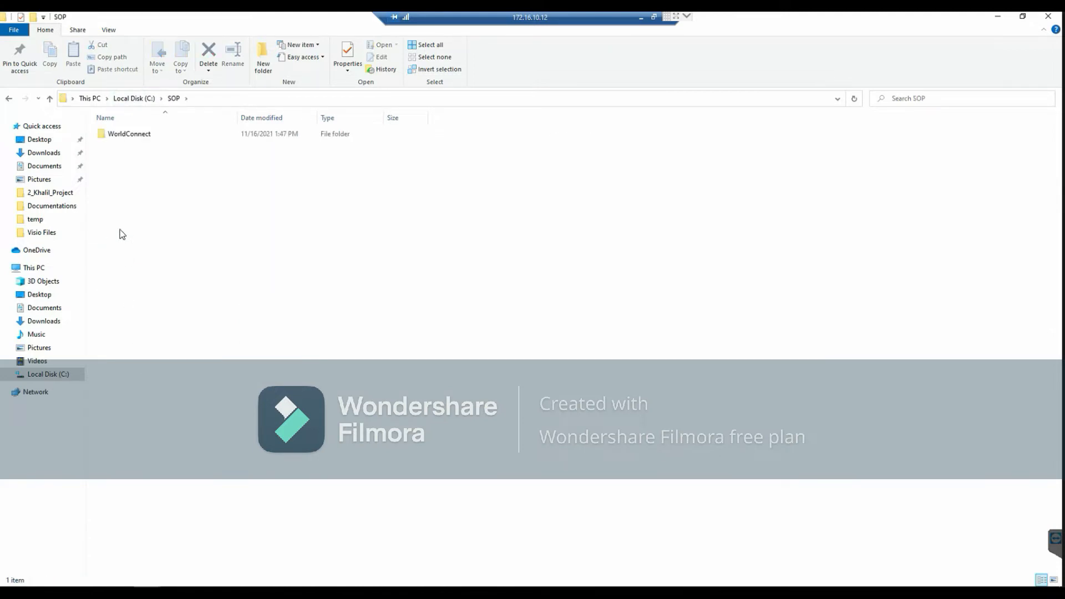
double_click(126, 134)
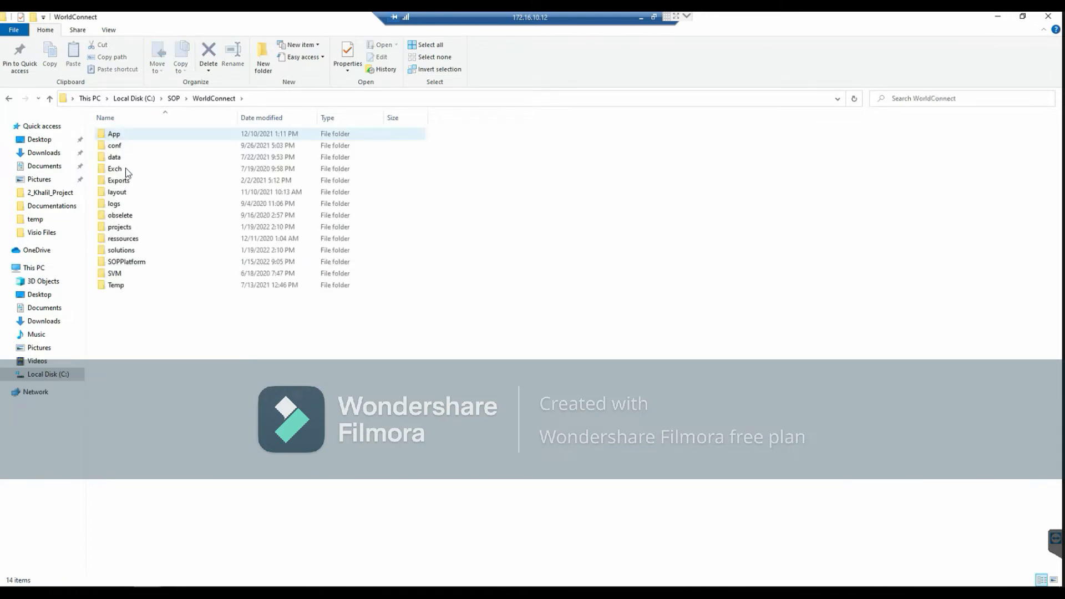
double_click(126, 180)
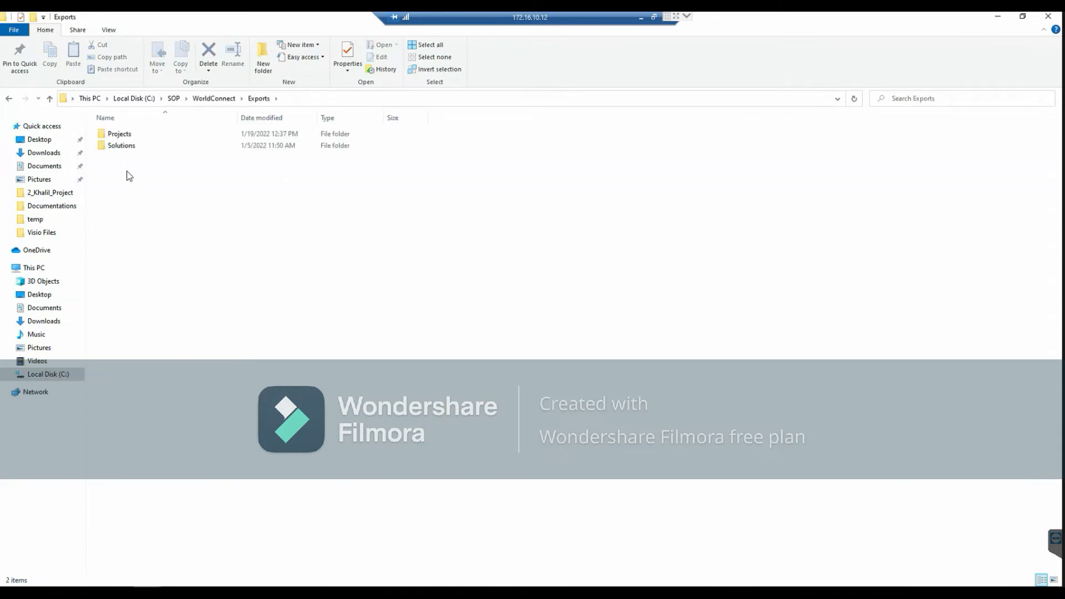
double_click(126, 135)
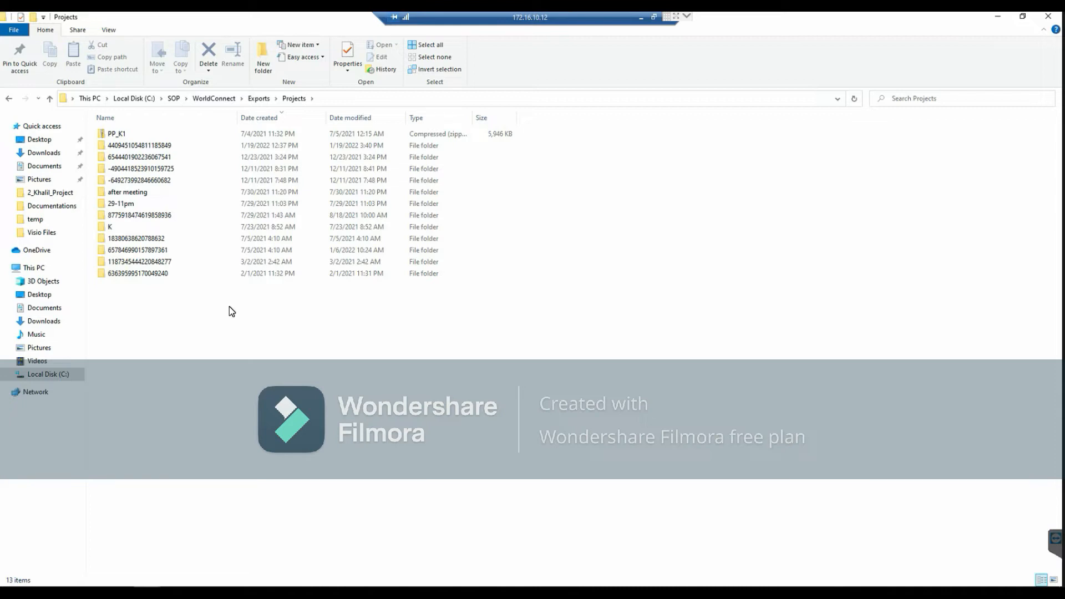
double_click(148, 147)
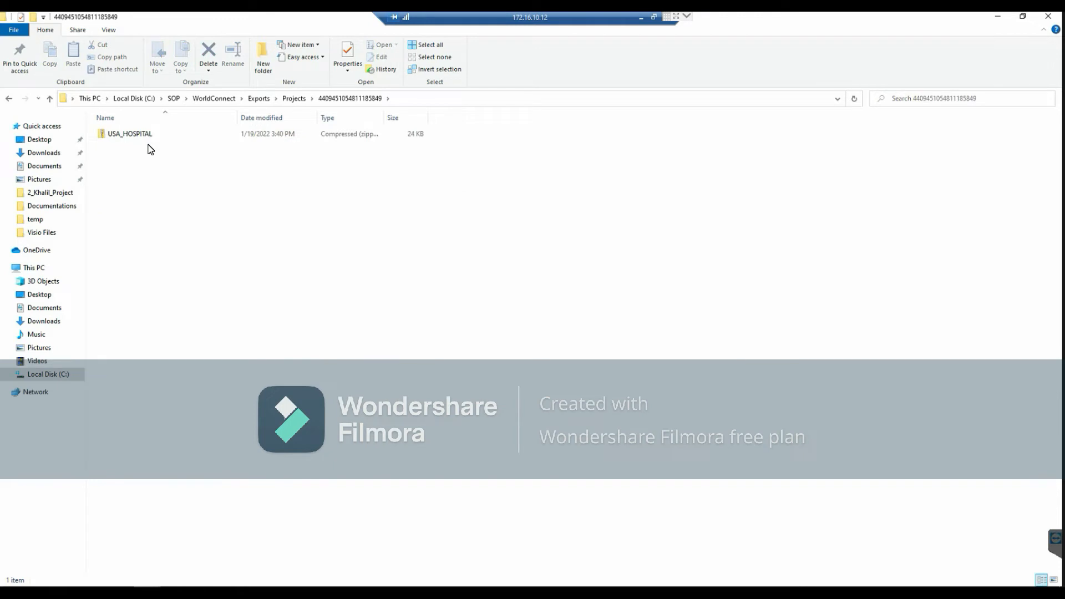
- Switch back to SOP Editor and make PP_K1 the active project of the HOSPITAL solution
click(365, 592)
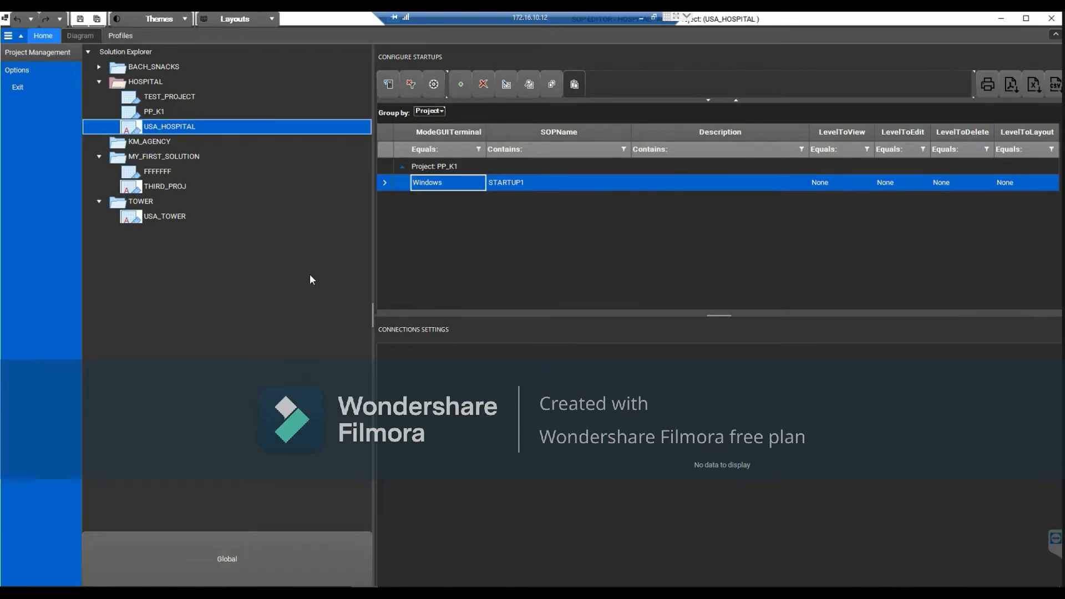
right_click(160, 109)
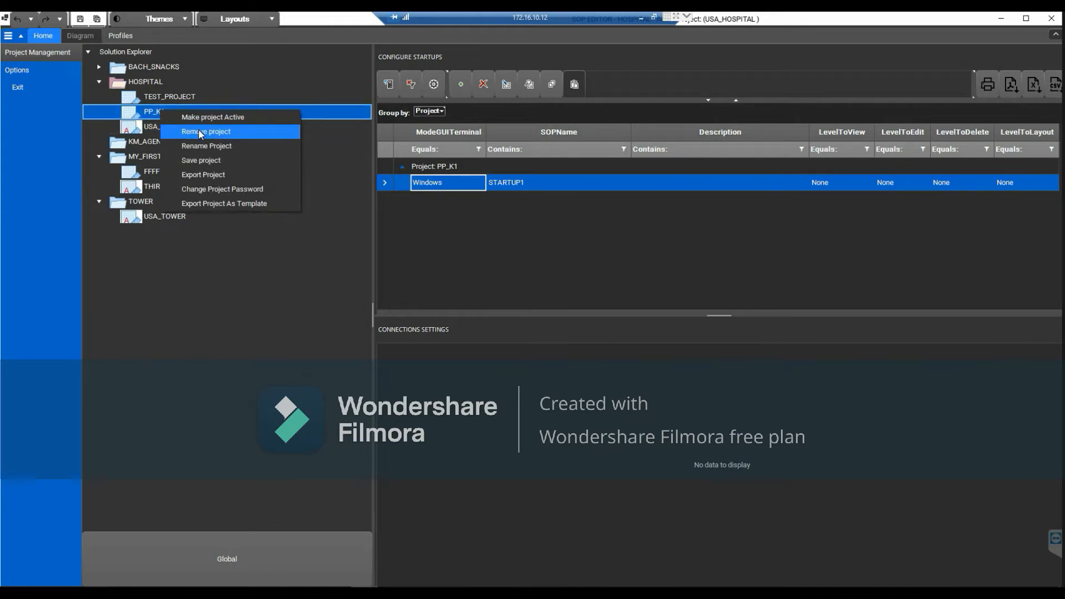
click(207, 117)
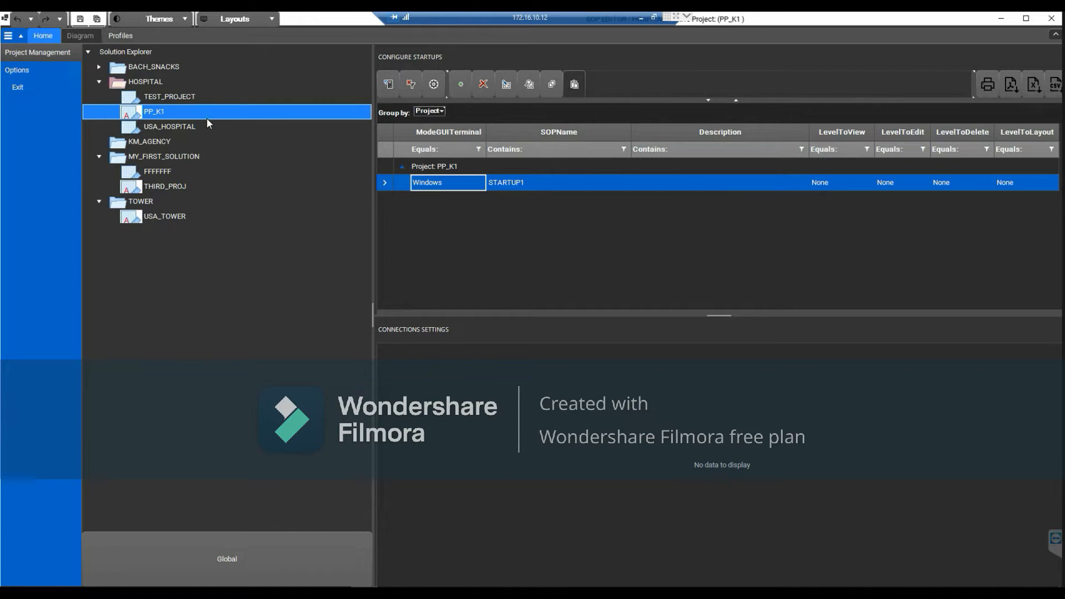
- Remove the USA_HOSPITAL project from the HOSPITAL solution without removing it from the buffer memory
click(186, 127)
right_click(182, 127)
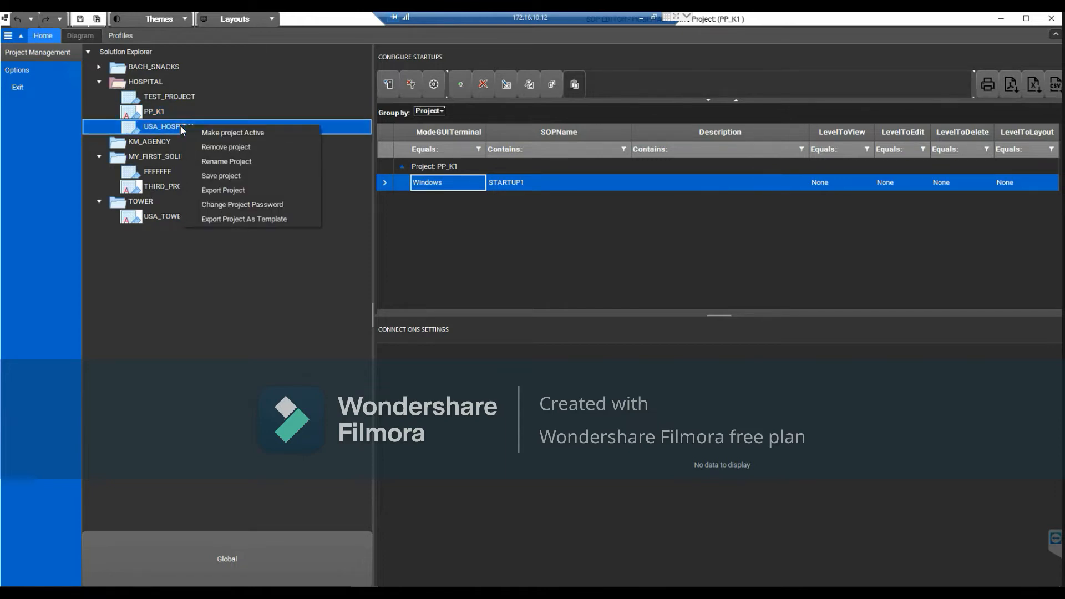
click(227, 147)
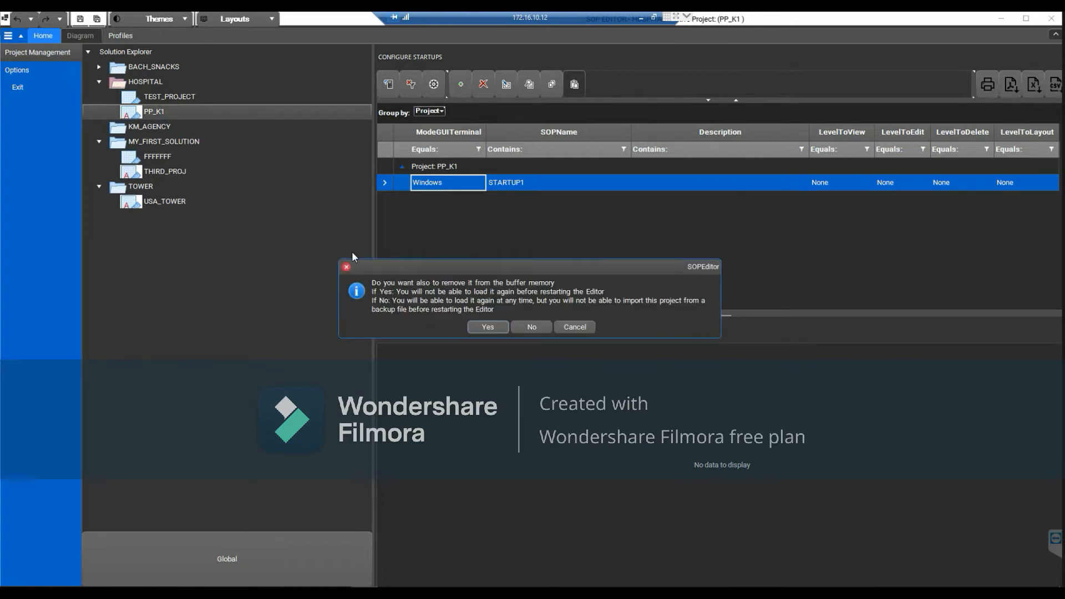
click(533, 326)
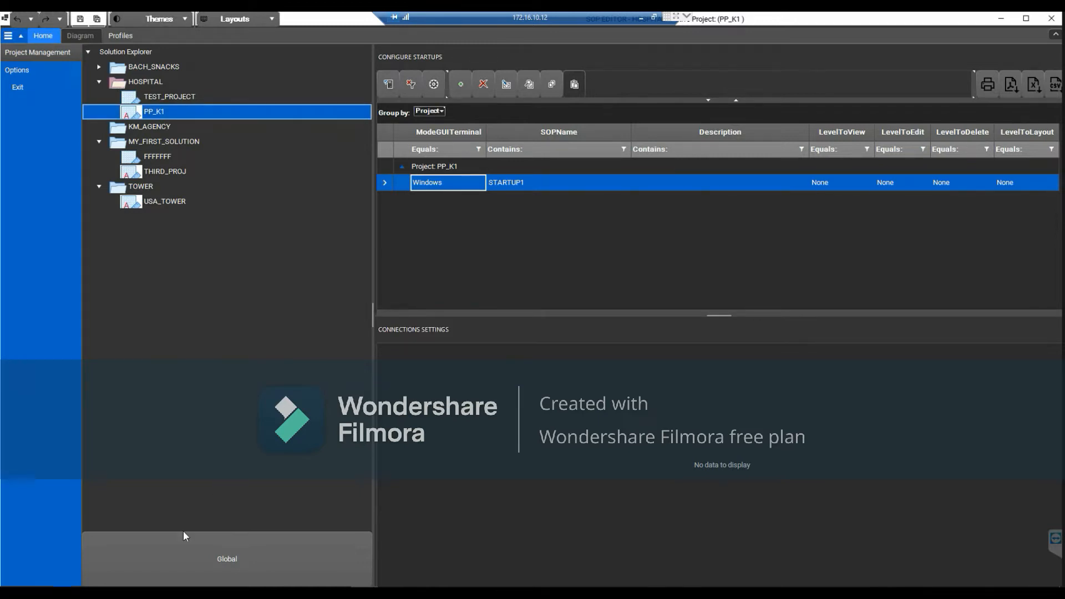
click(147, 592)
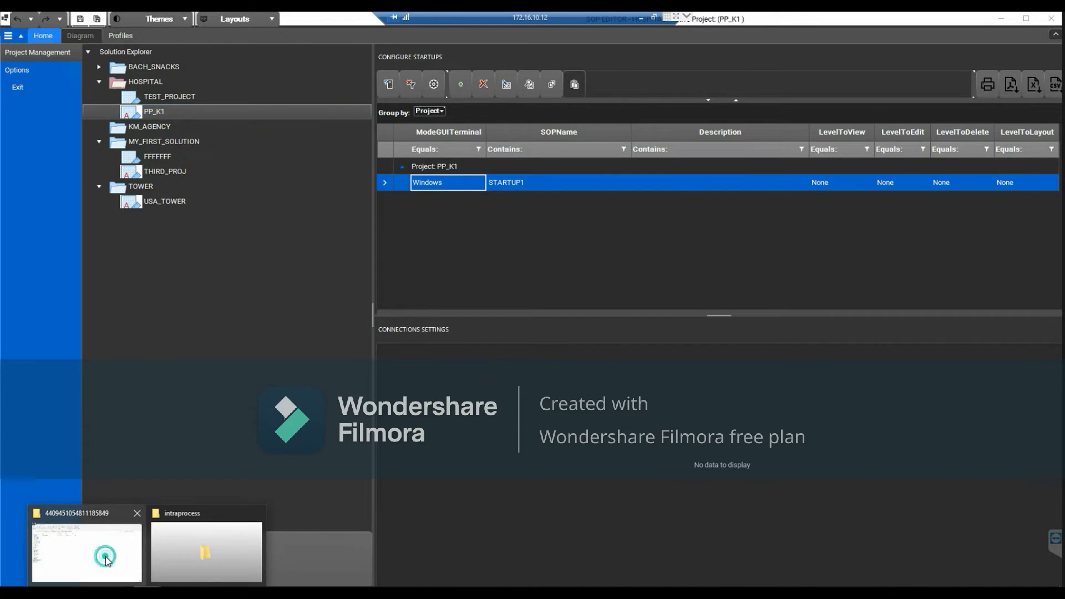
click(86, 551)
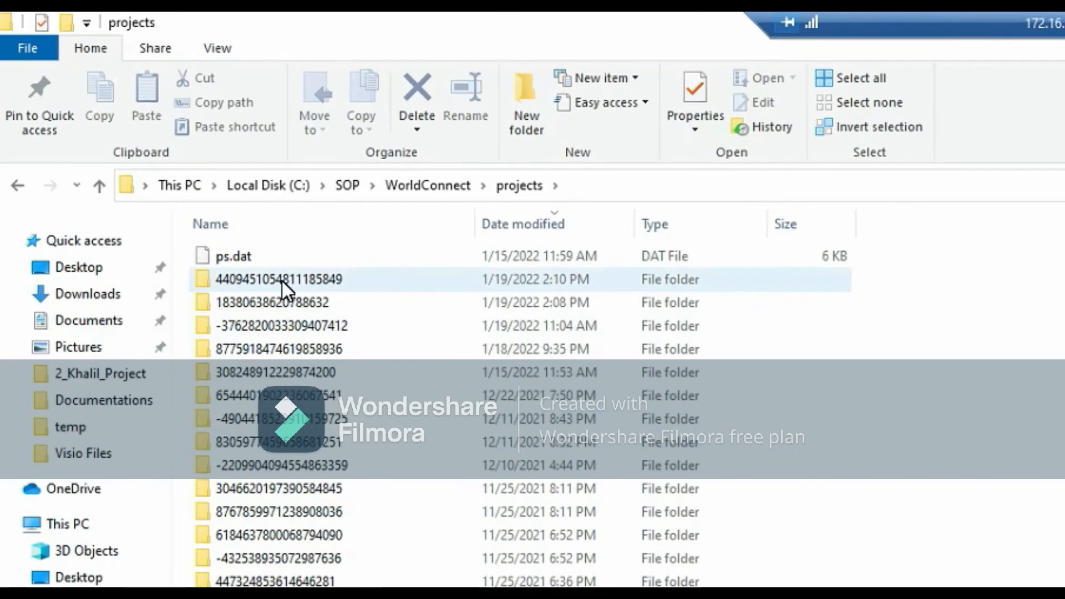
click(282, 281)
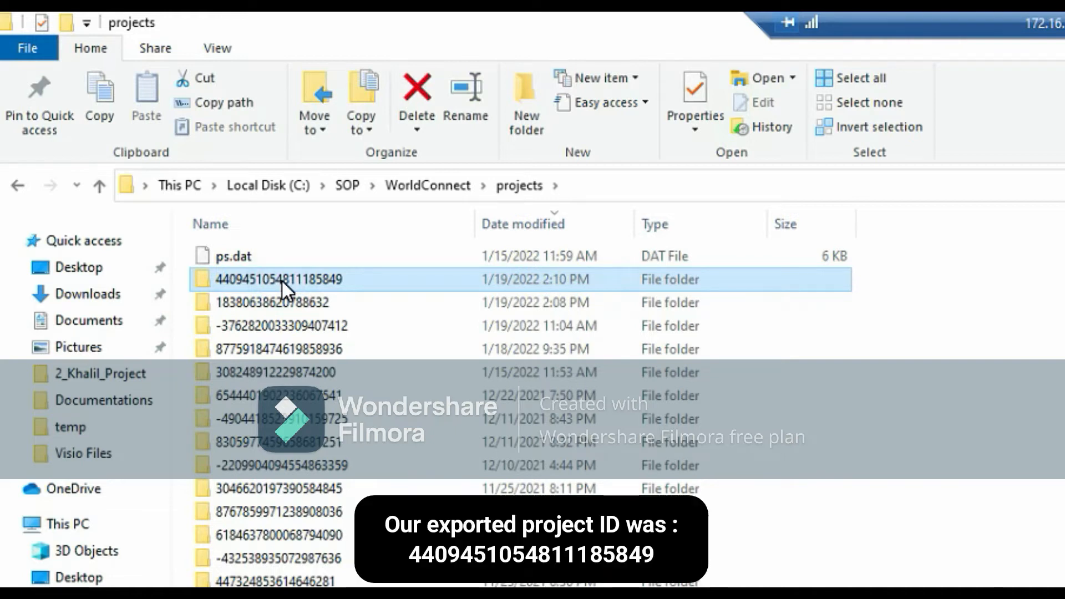
key(Delete)
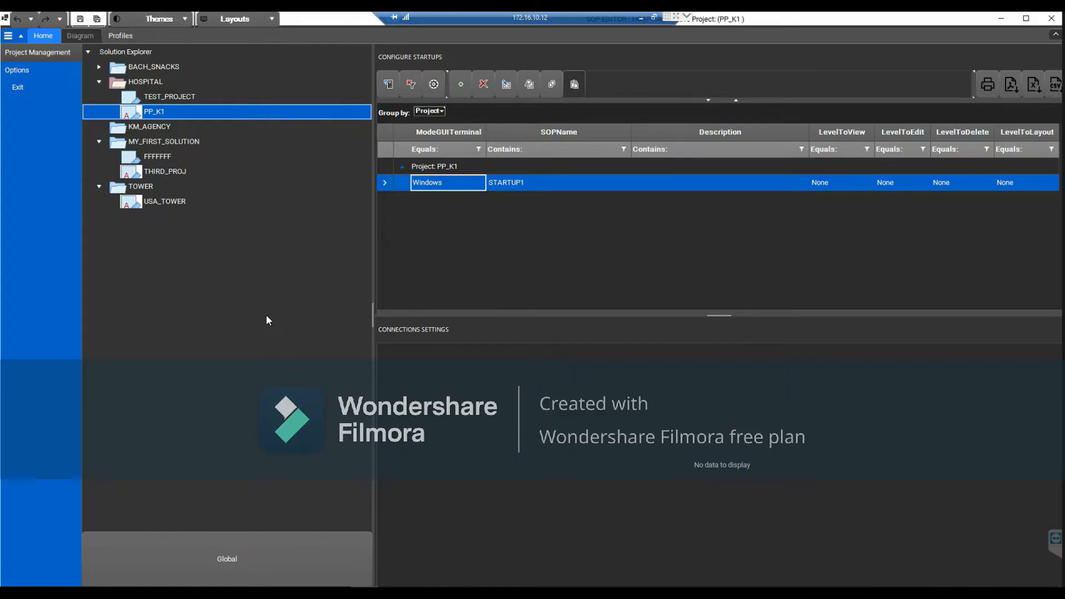
- Close SOP Editor and save the HOSPITAL solution on exit
key(alt+F4)
click(497, 320)
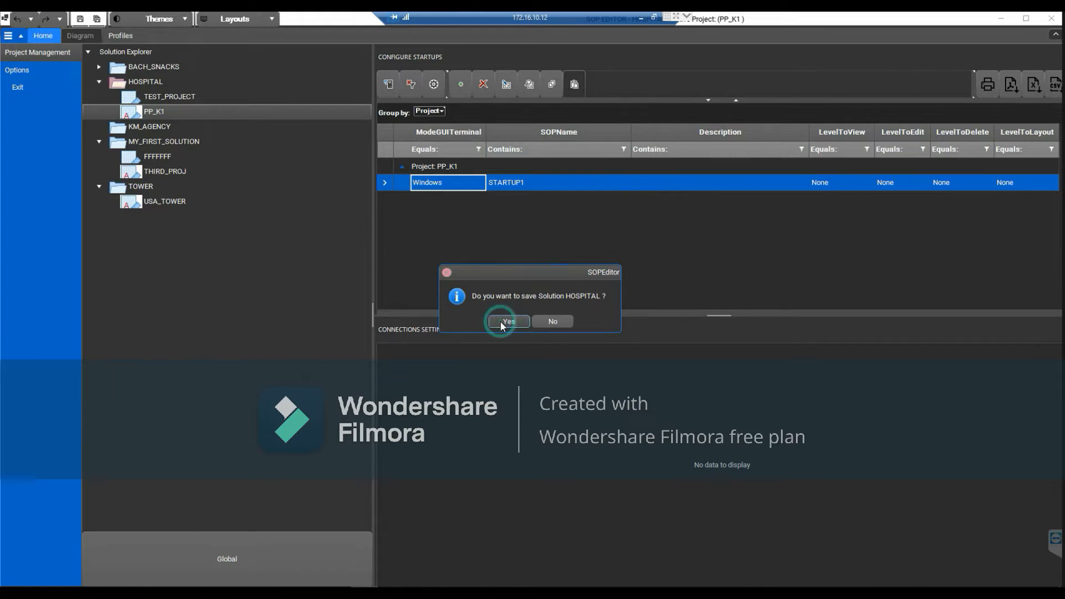
click(500, 320)
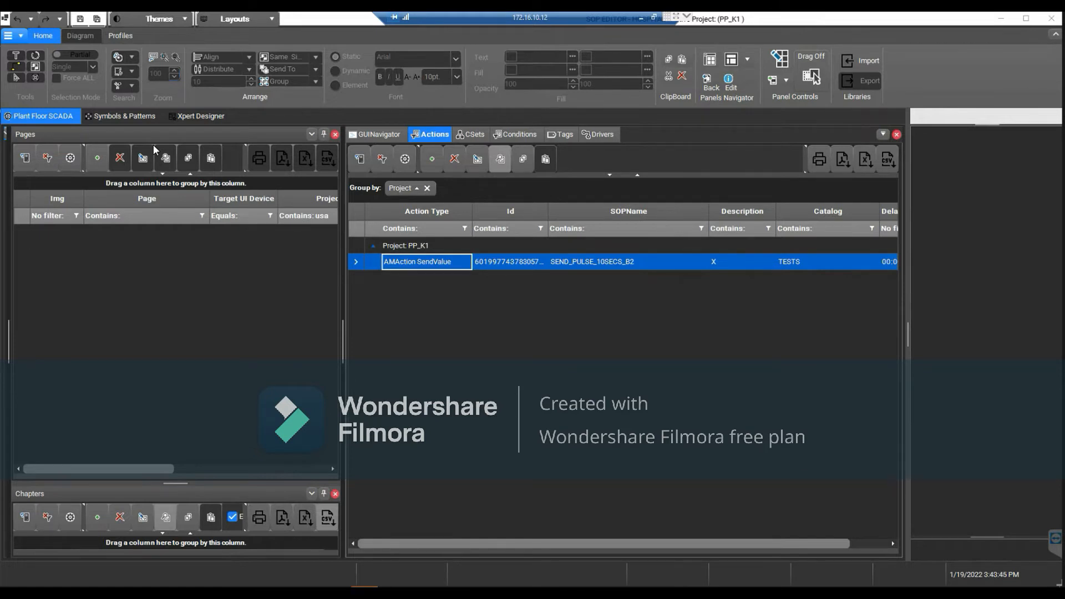
click(9, 35)
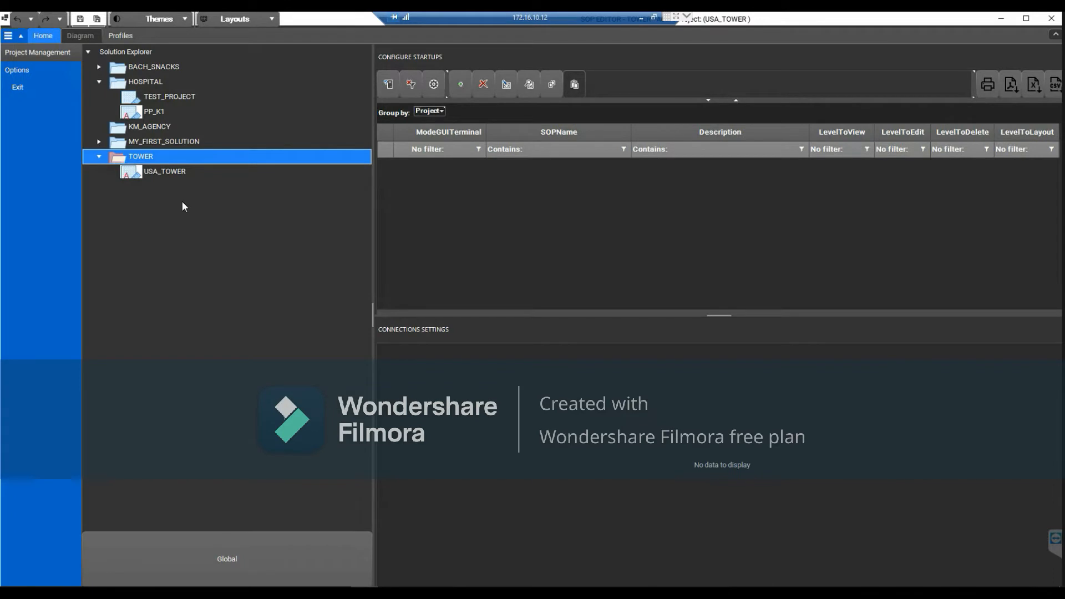
right_click(144, 157)
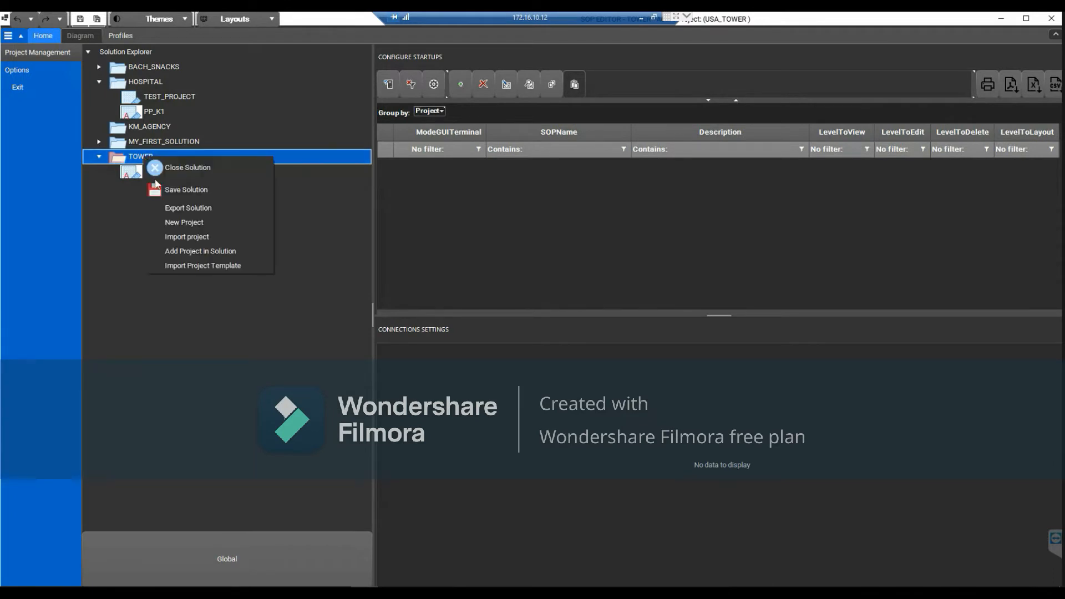
click(181, 239)
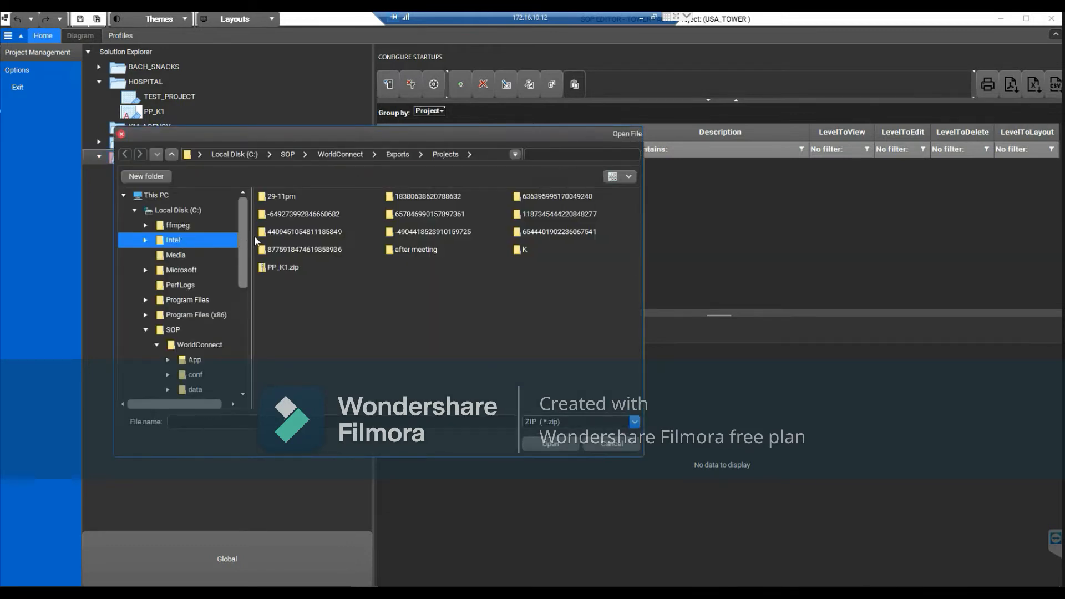
click(291, 231)
double_click(291, 231)
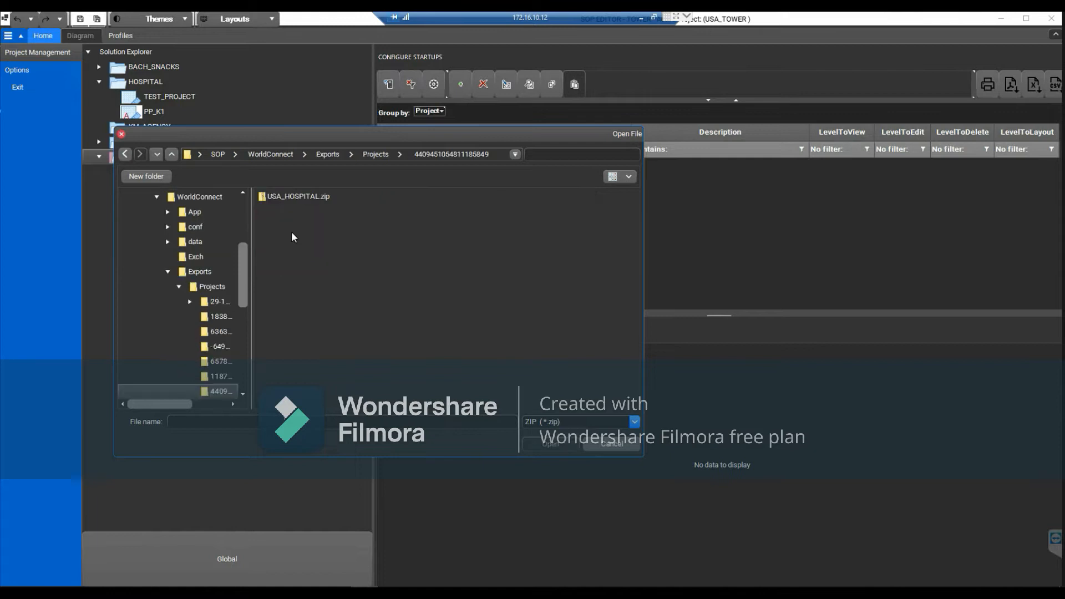
click(286, 197)
click(548, 444)
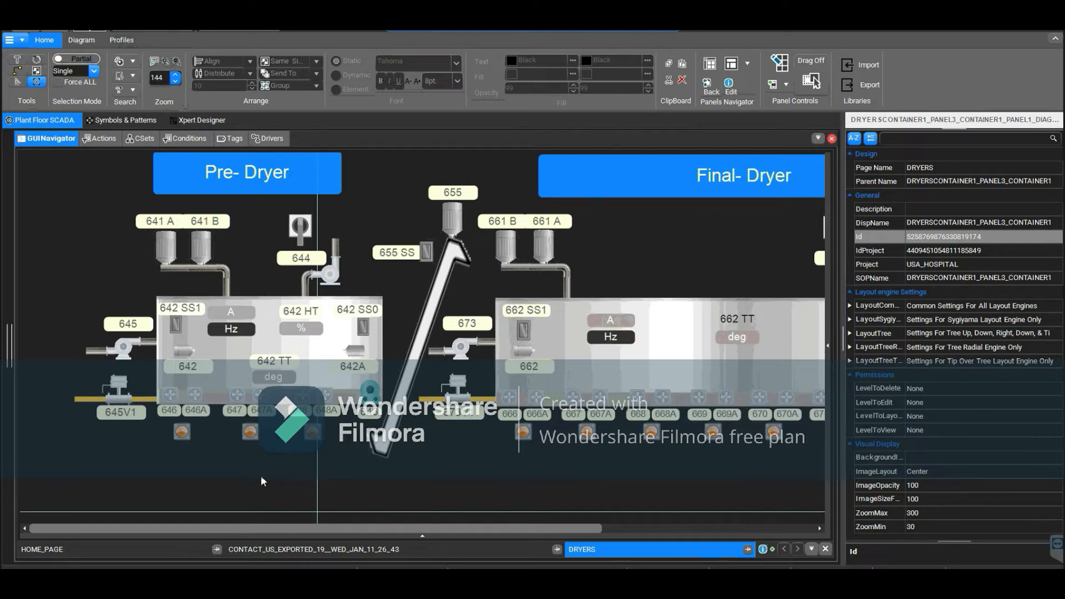
- Filter the properties by "sopname" and examine the SOPName of the Pre-Dryer buttons and the 645V1 valve on the DRYERS page
click(181, 434)
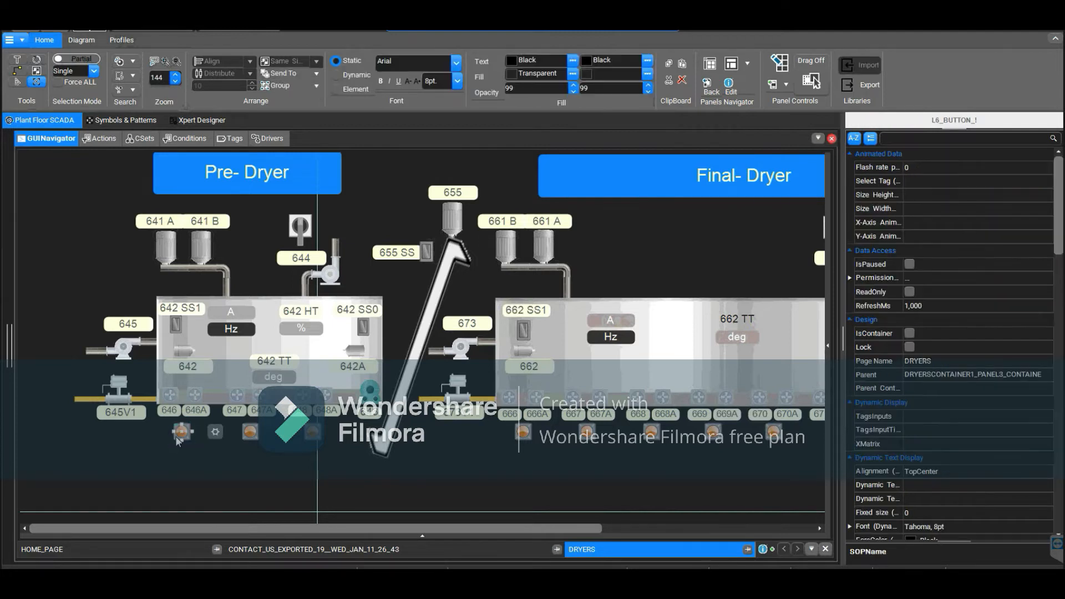
click(908, 141)
click(856, 182)
text(sopname)
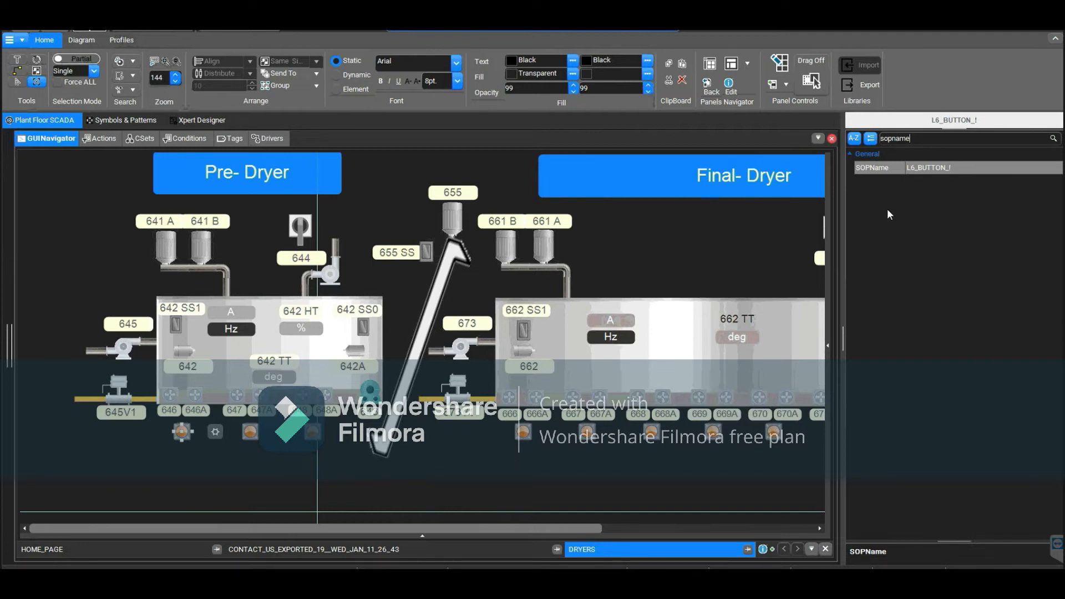
click(251, 436)
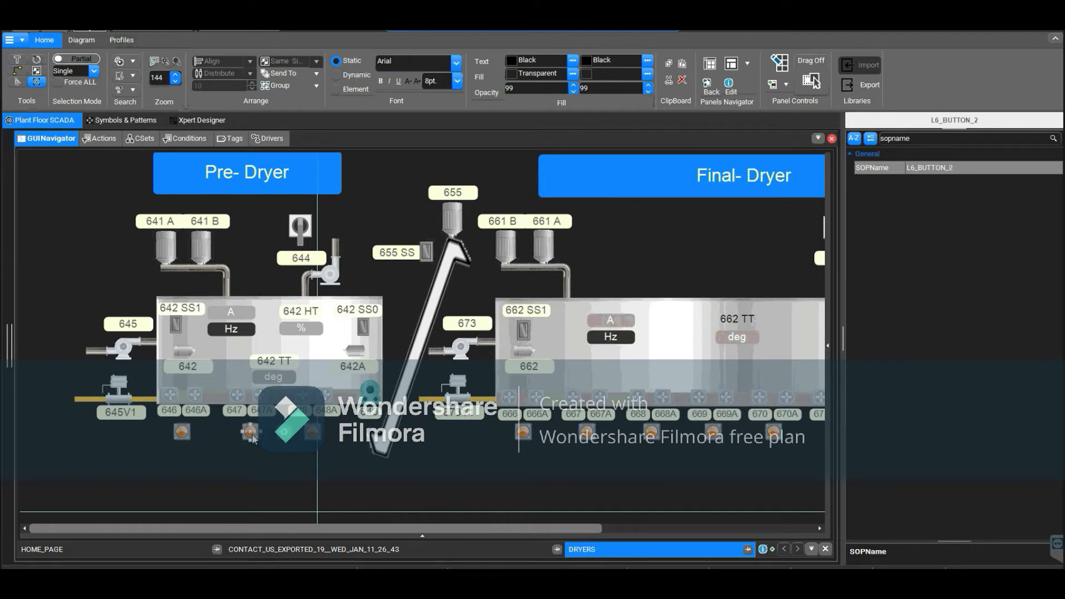
click(314, 436)
click(119, 386)
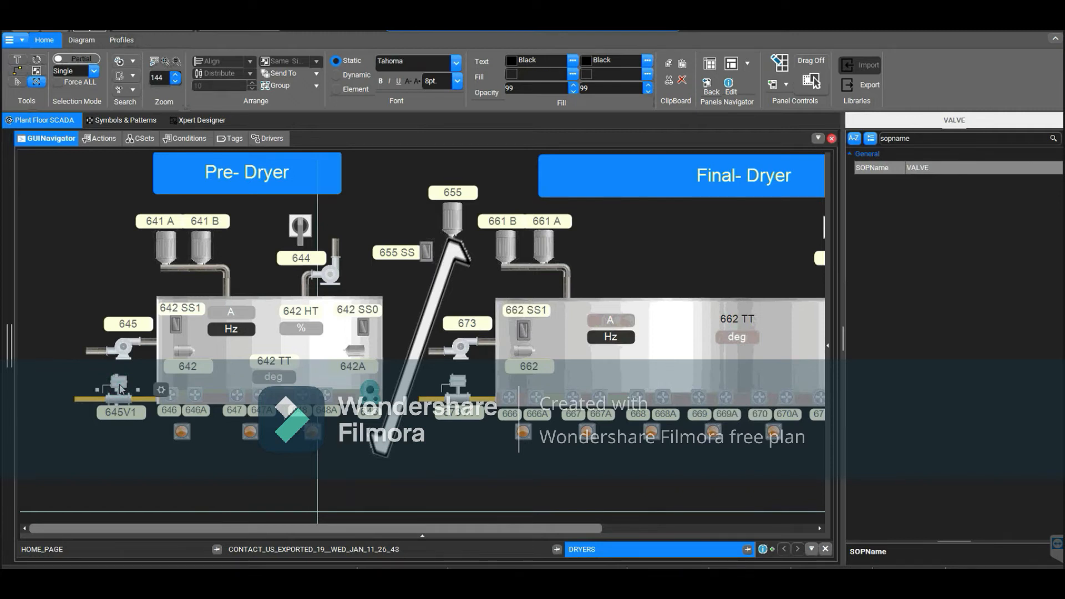
click(216, 464)
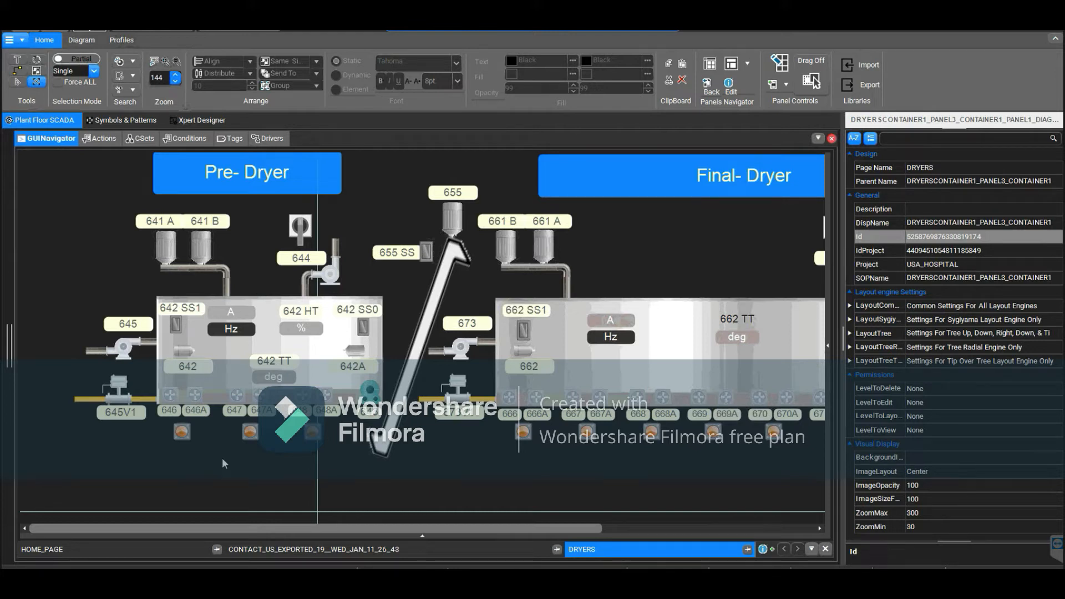
- Export the USA_HOSPITAL project of the TOWER solution as a template named Line_7 on the Desktop
click(22, 40)
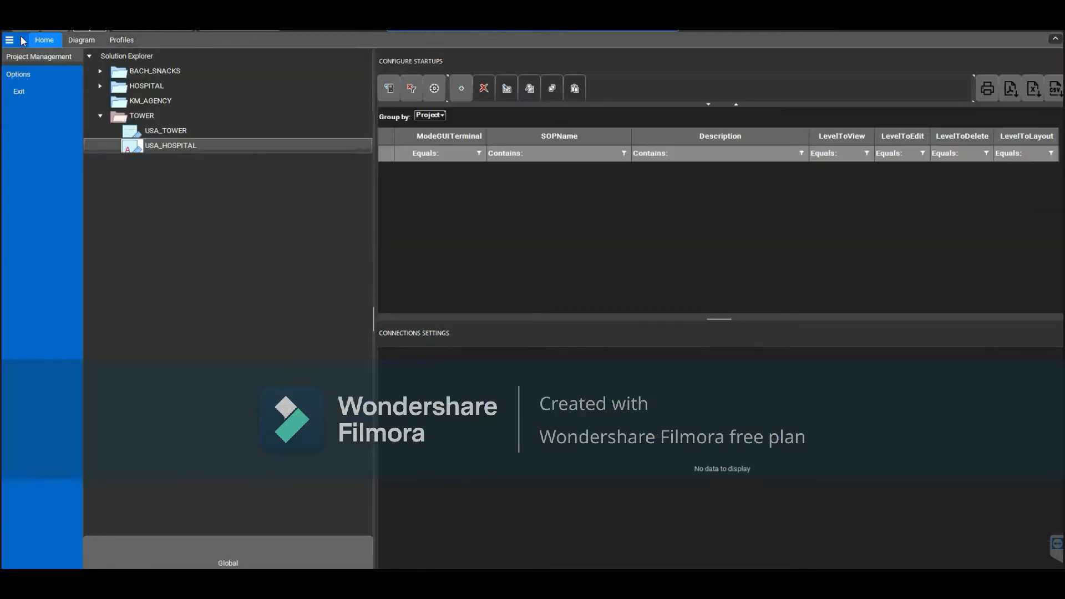
click(162, 149)
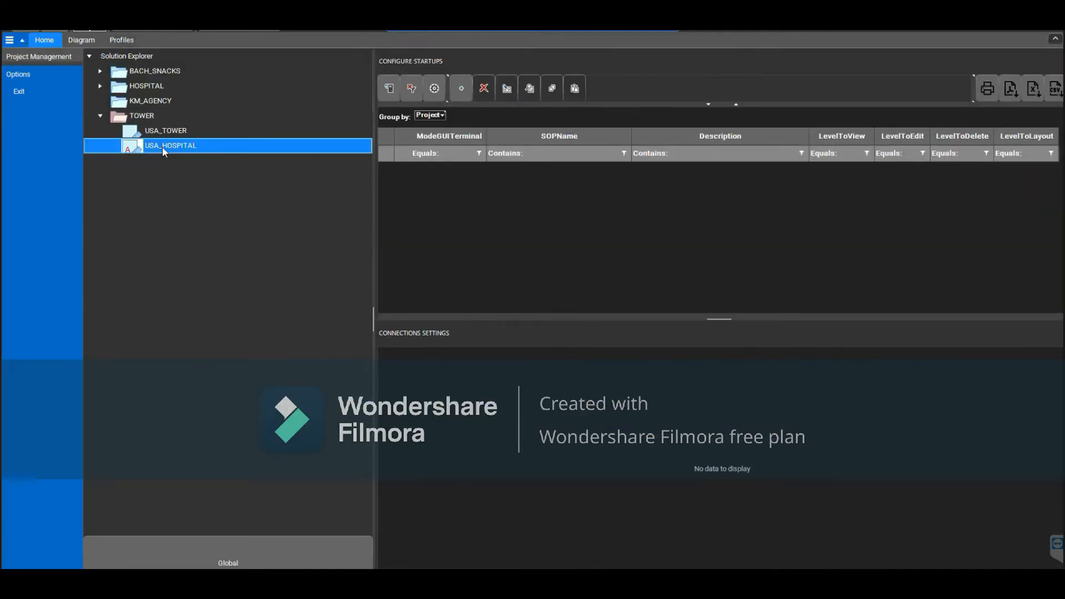
right_click(163, 149)
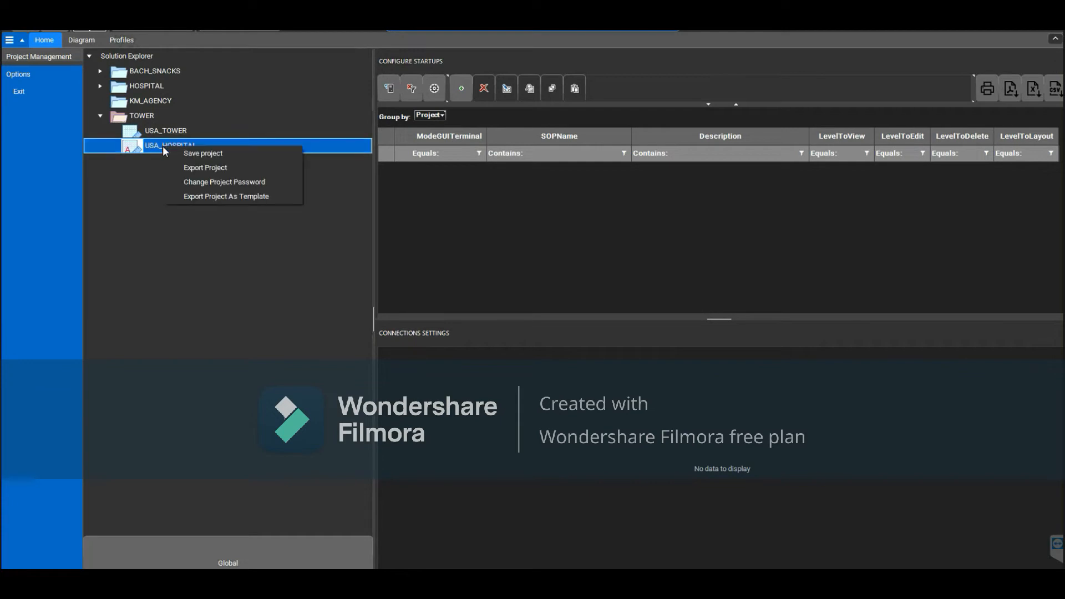
click(239, 198)
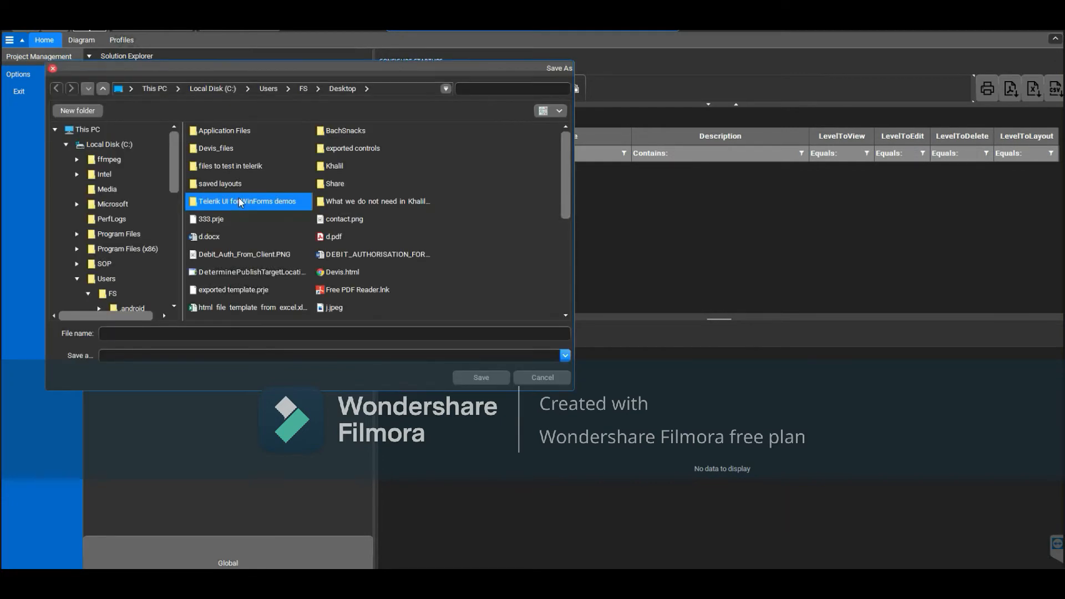
click(196, 332)
text(Line_7)
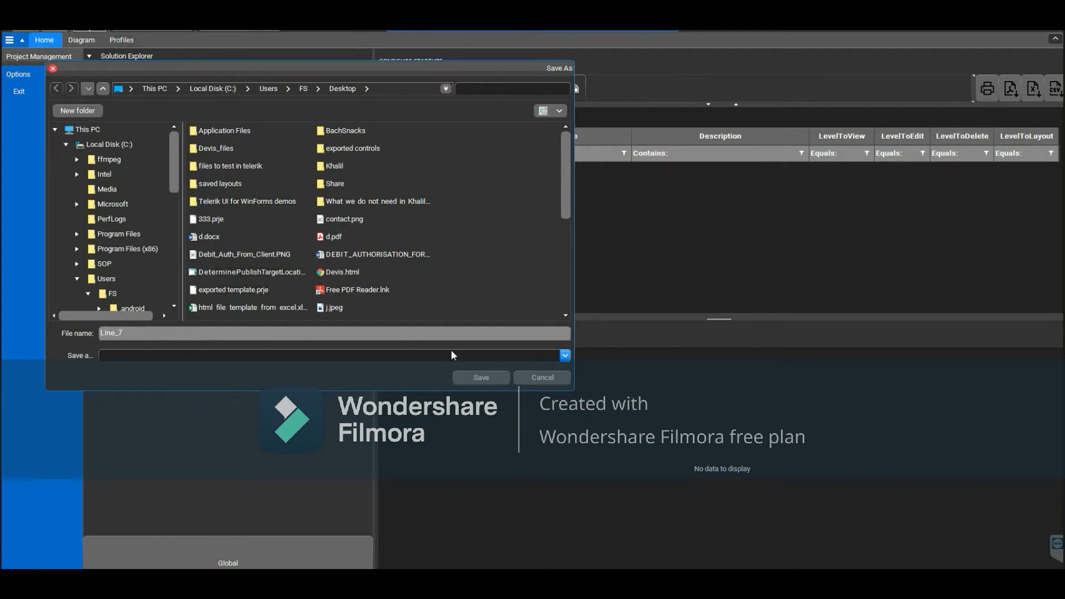
click(480, 381)
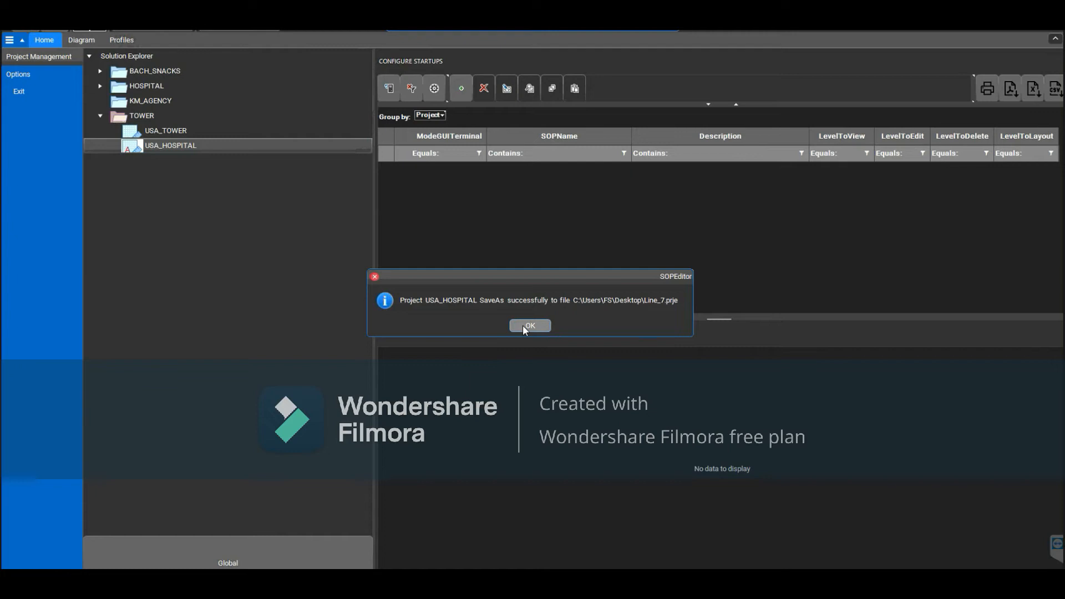
click(529, 326)
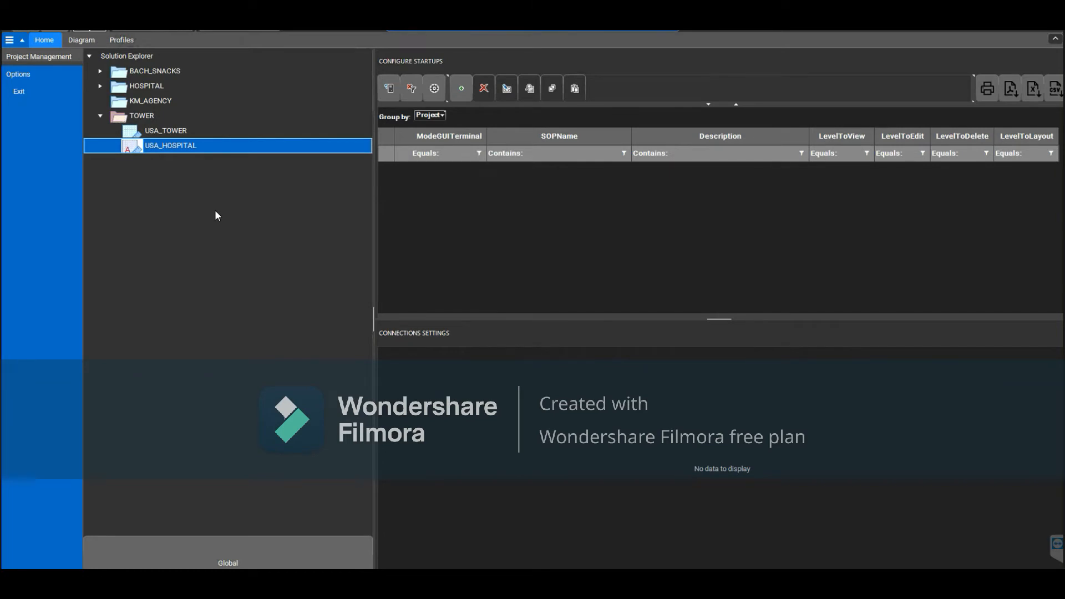
- Import the project template Line_7.prje from the Desktop into the TOWER solution, naming the new project Line7
right_click(146, 116)
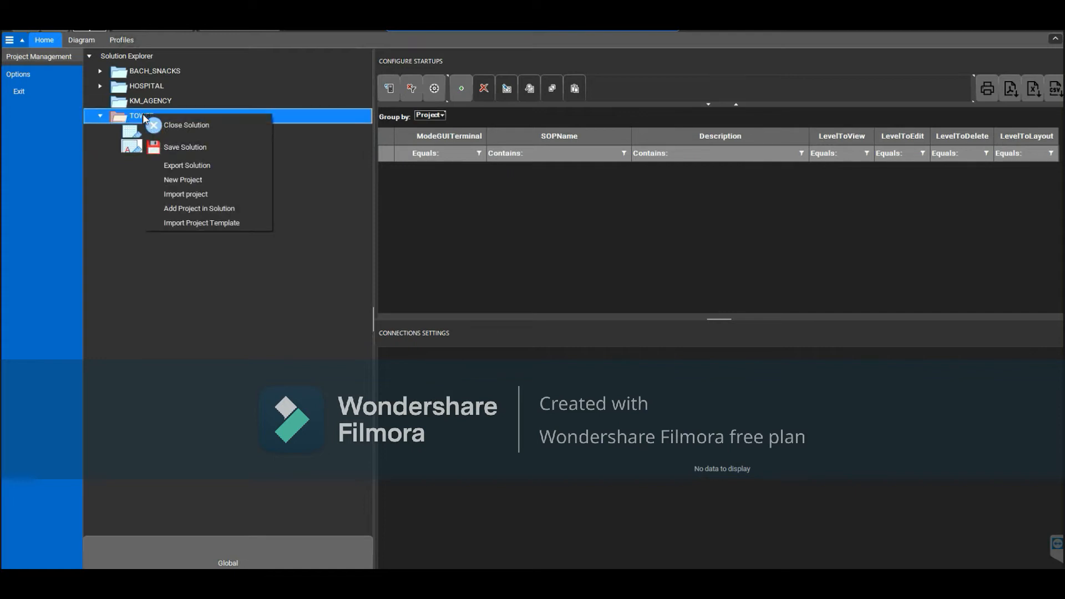
click(219, 224)
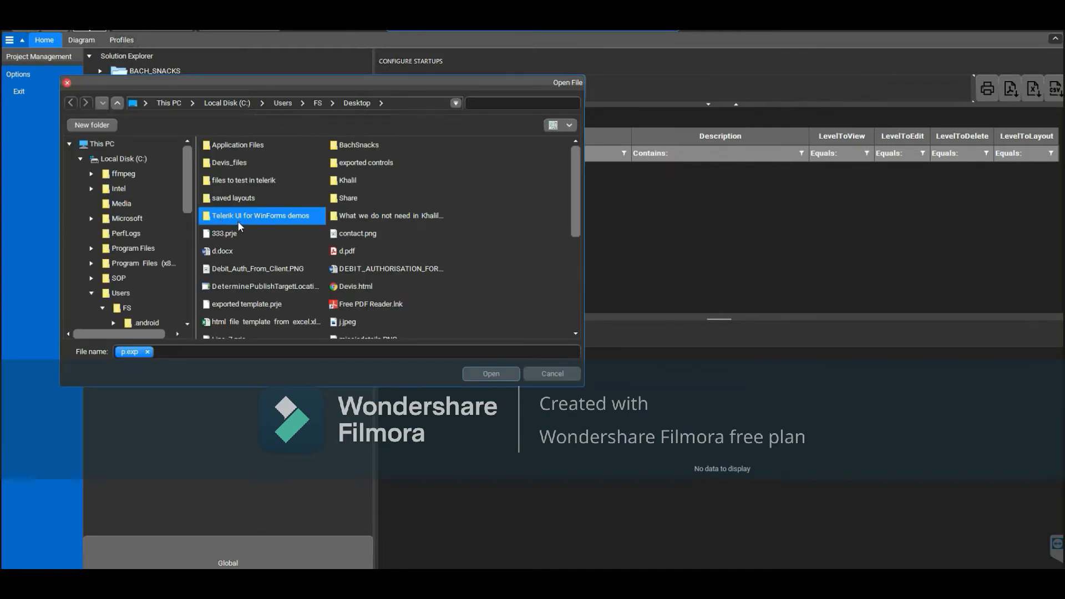
click(274, 251)
key(l)
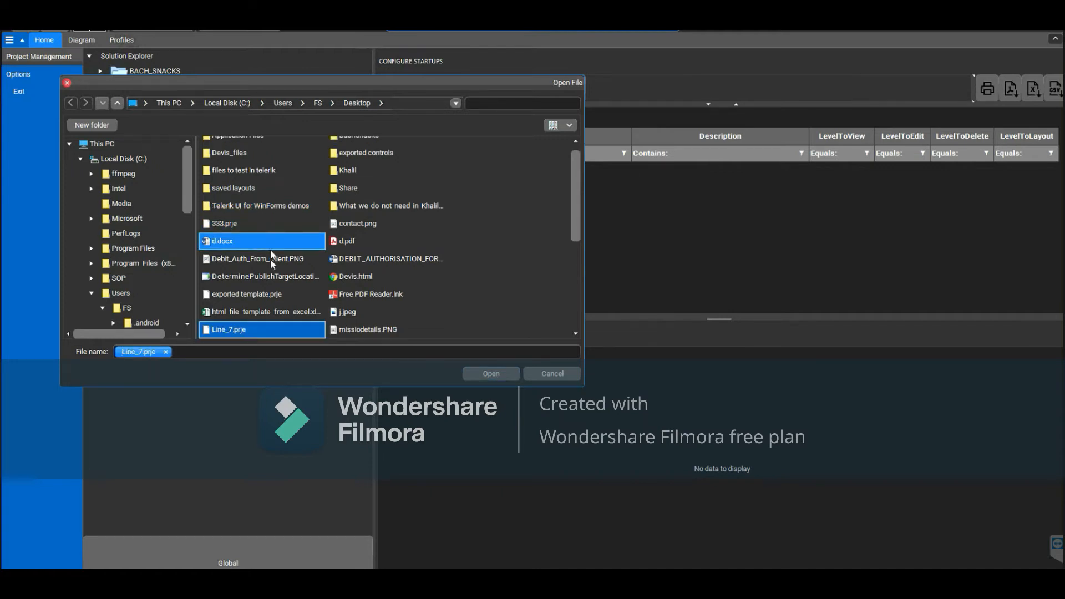
click(491, 374)
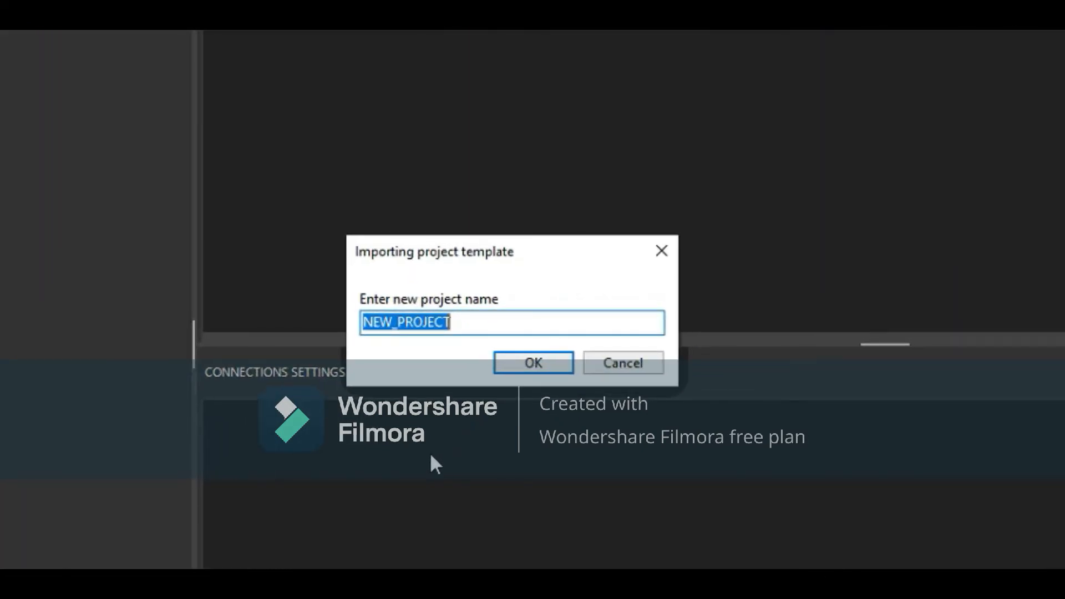
text(Line7)
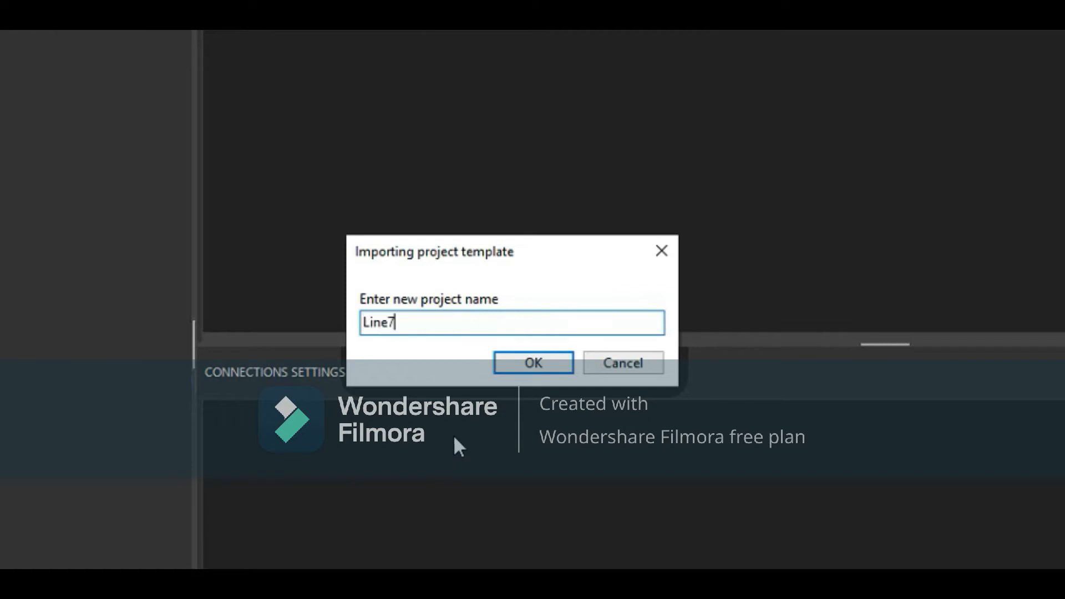
click(510, 365)
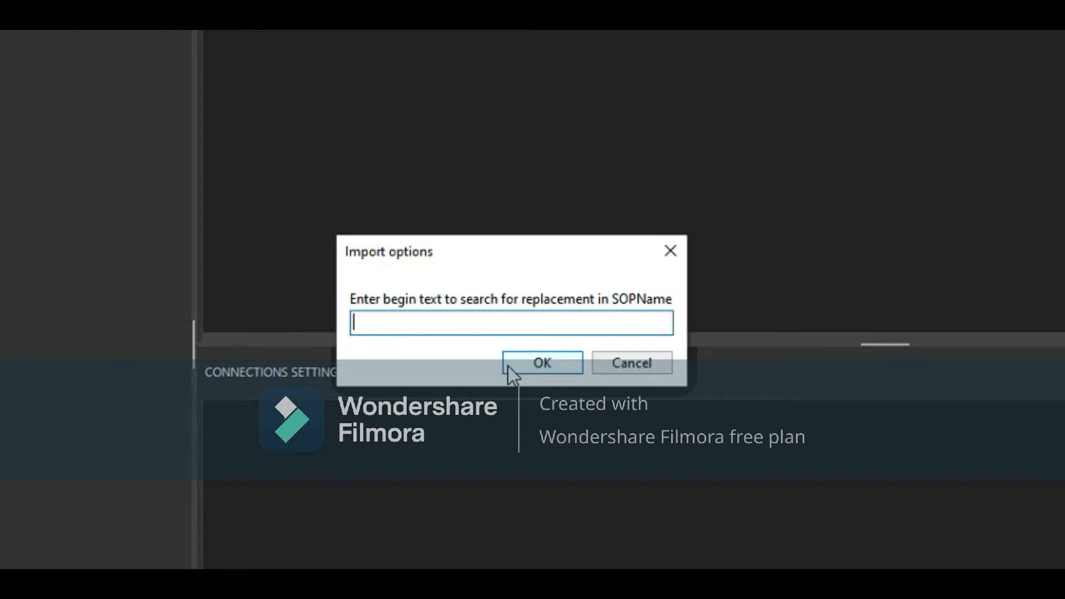
- Set the template import to replace L6 with L7 at the start of SOPNames and insert "unk" where L6 is missing
text(L6)
click(528, 368)
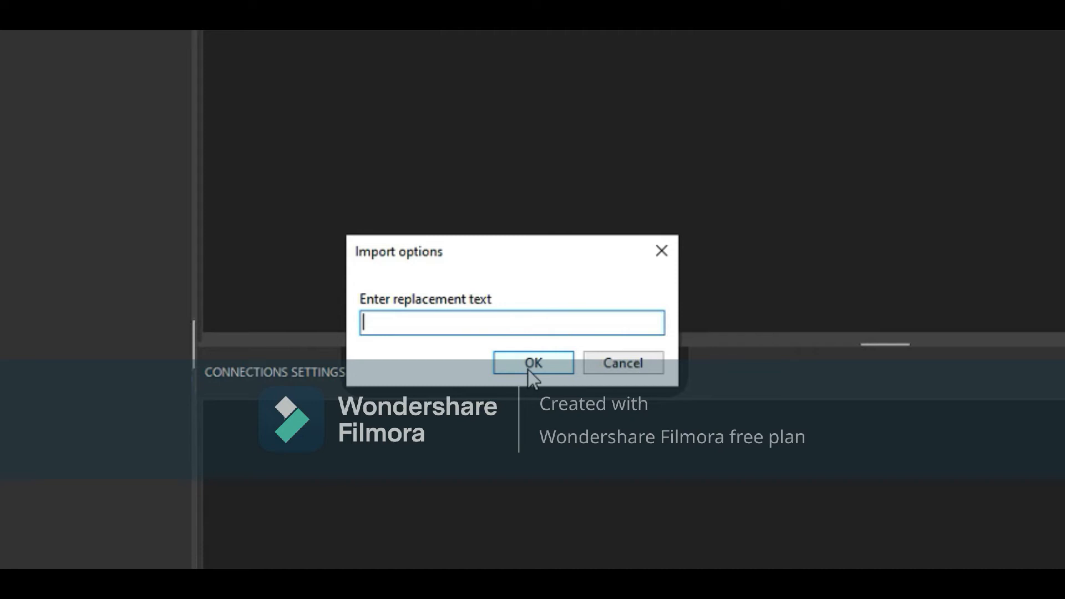
text(L7)
click(523, 364)
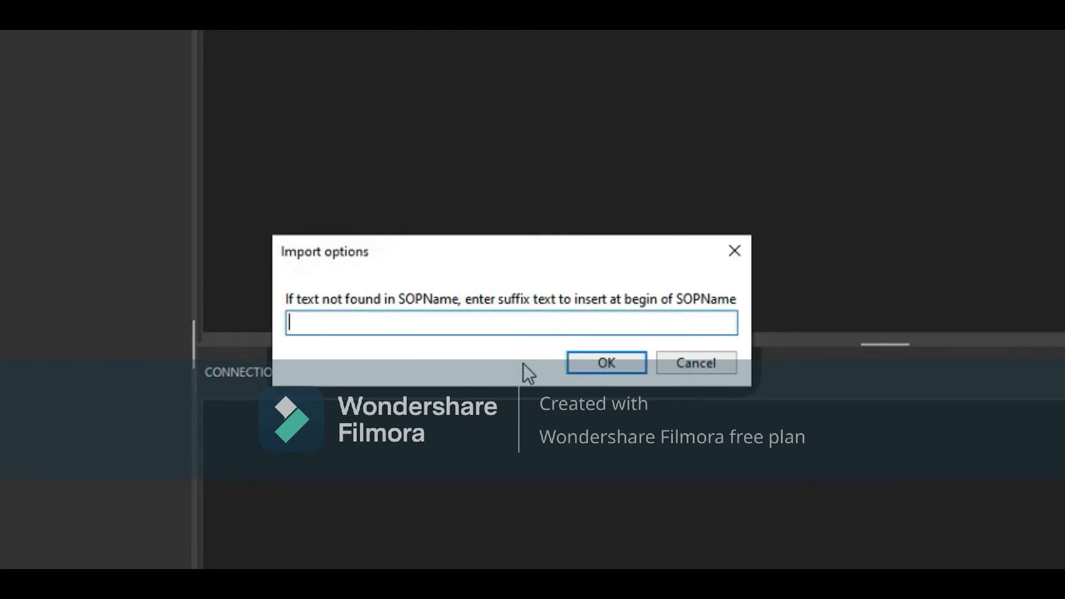
text(unl)
key(BackSpace)
text(k)
click(601, 362)
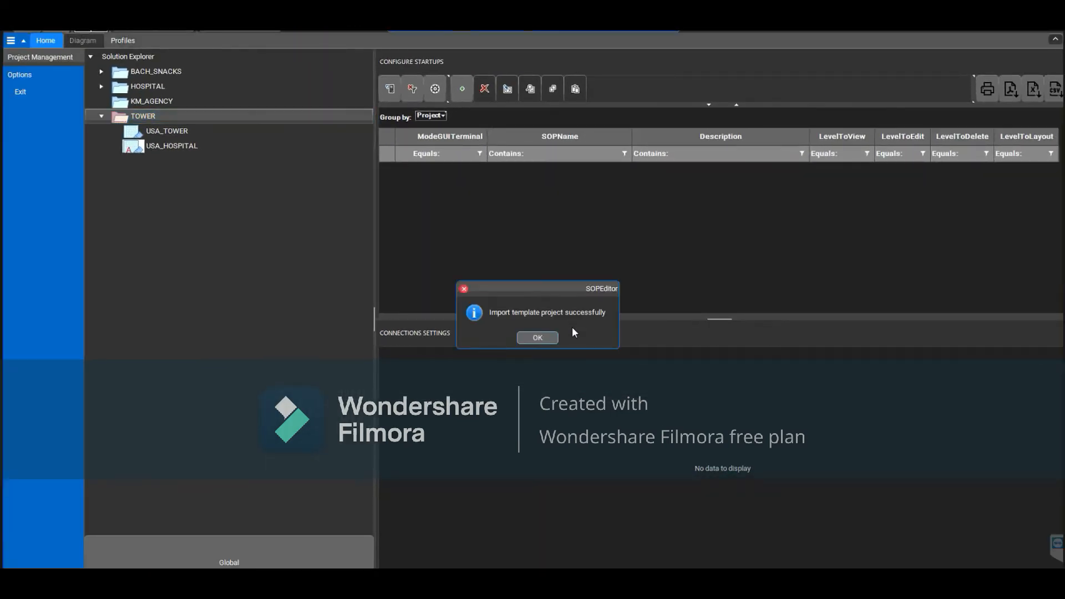
- On the UNKDRYERS page of the imported LINE7 project, examine the SOPName of the Pre-Dryer buttons and the 645V1 valve
click(545, 336)
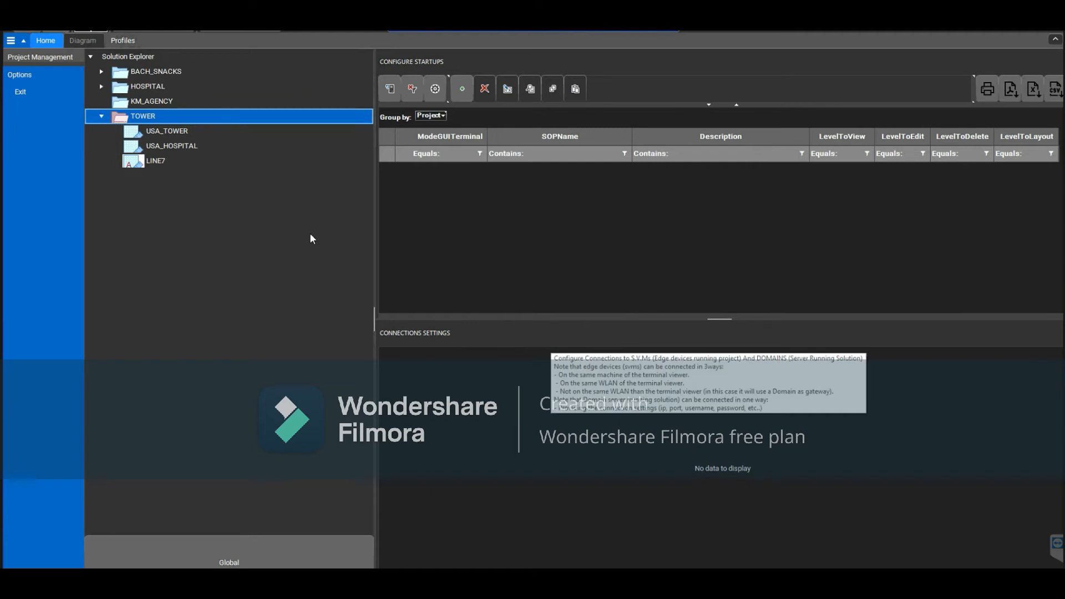
click(19, 39)
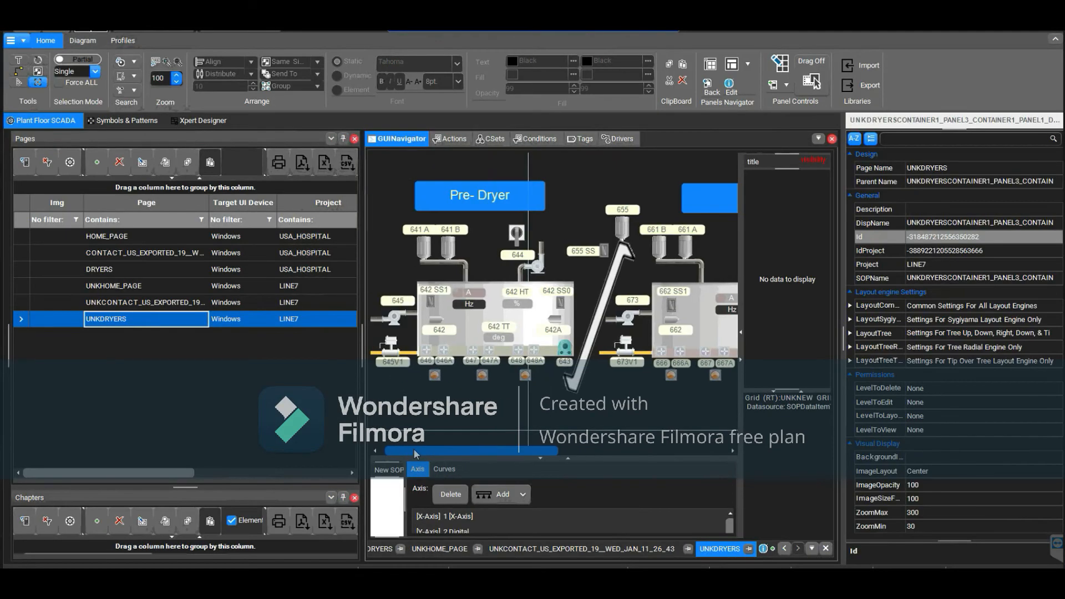
click(376, 452)
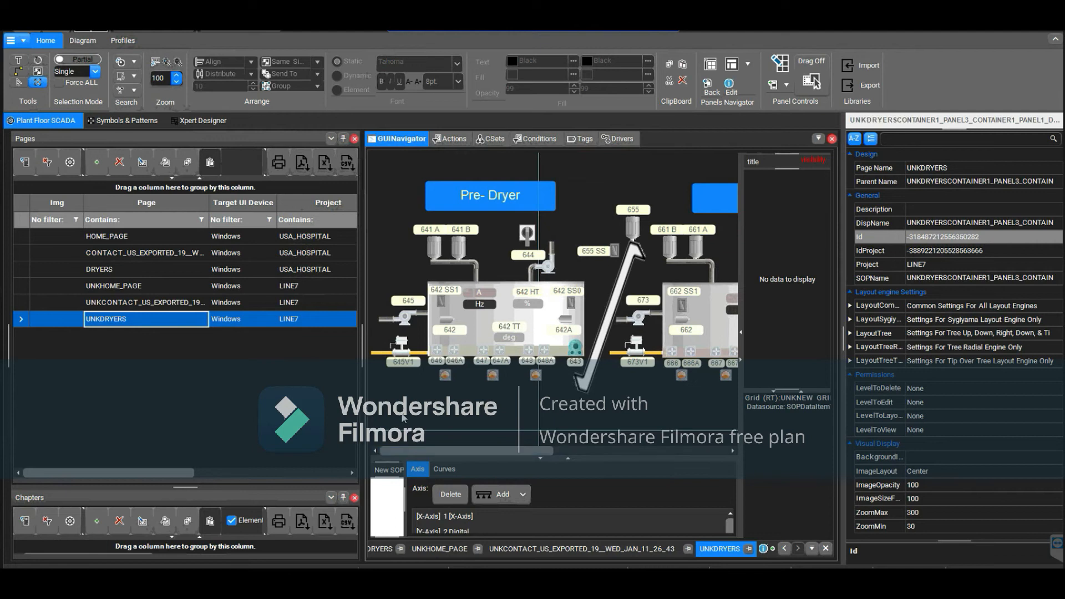
scroll(397, 366, up, 1)
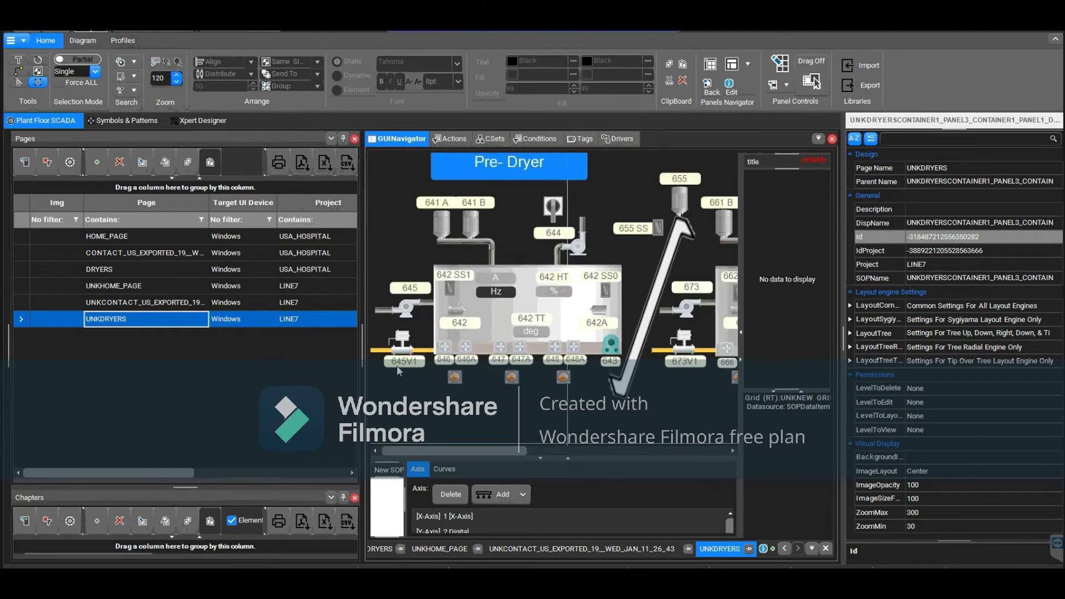
click(456, 380)
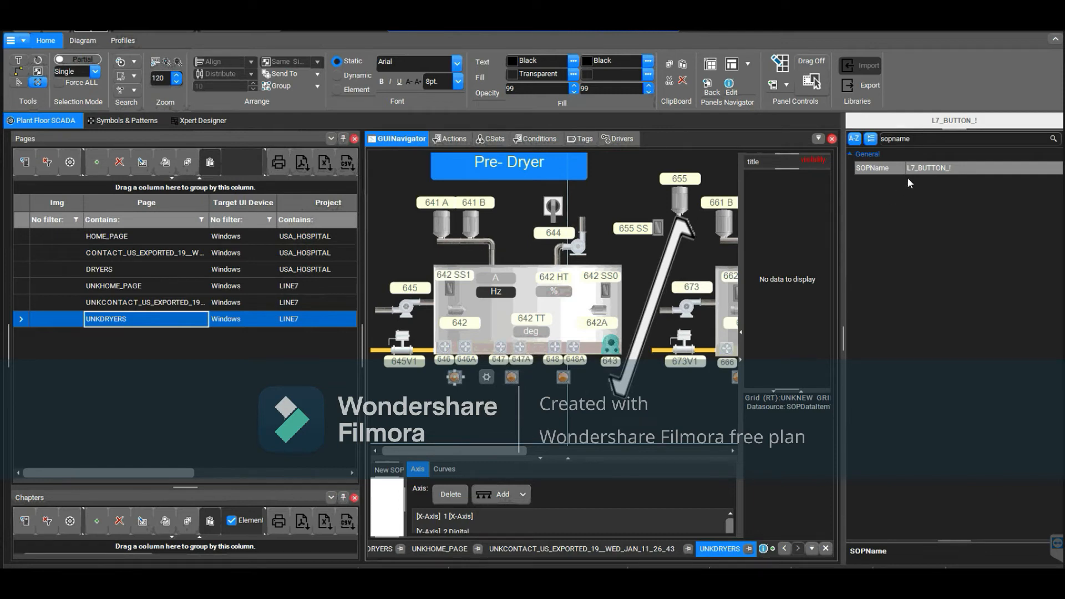
click(511, 381)
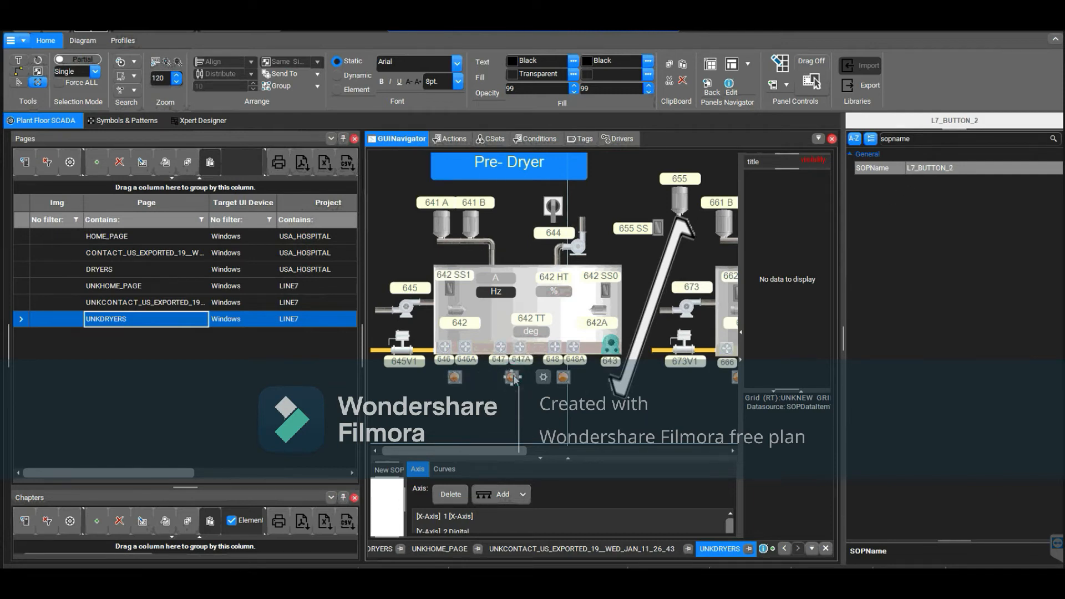
click(562, 378)
click(402, 338)
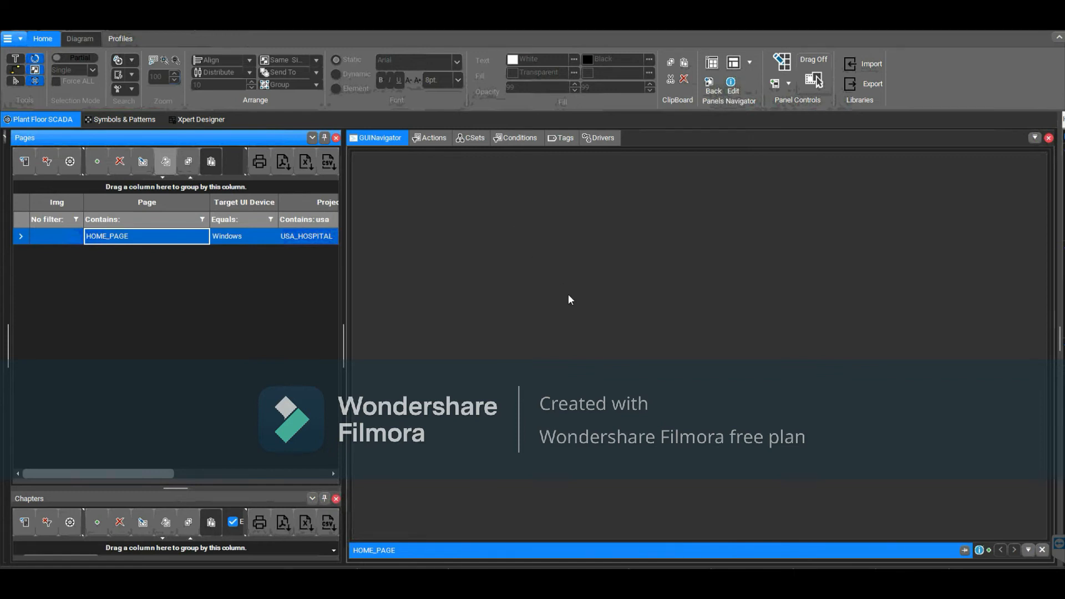
- Open the TOWER solution from the Solution Explorer and return to its list of pages
click(22, 38)
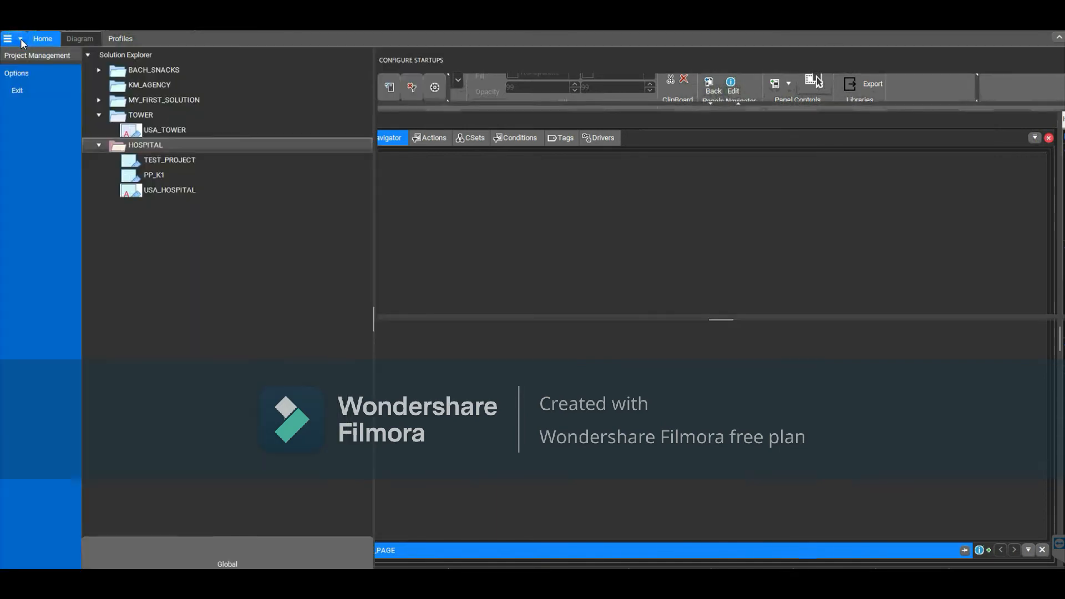
click(431, 178)
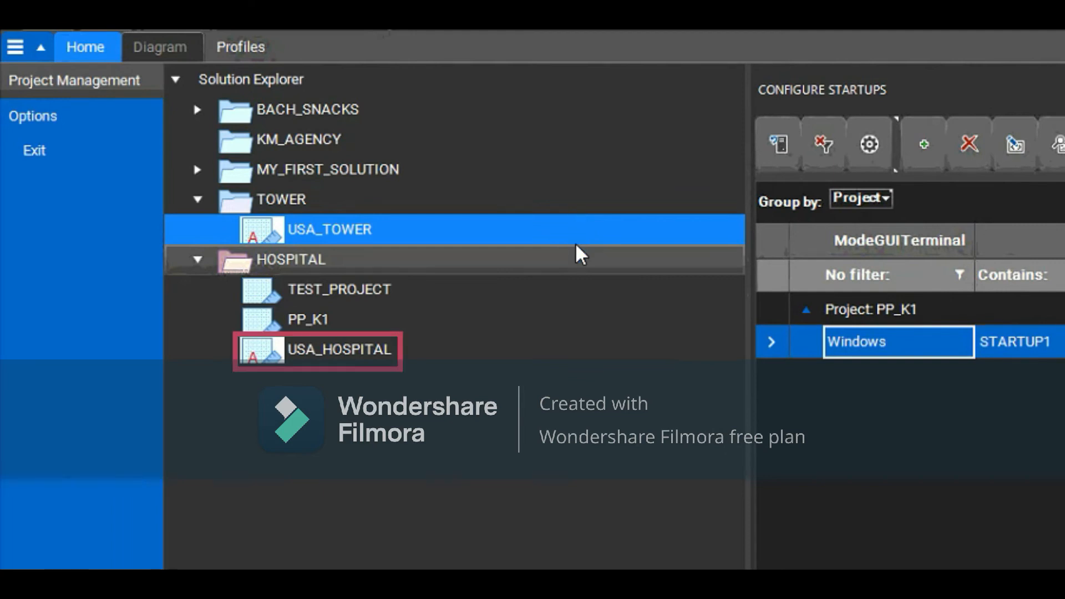
click(581, 257)
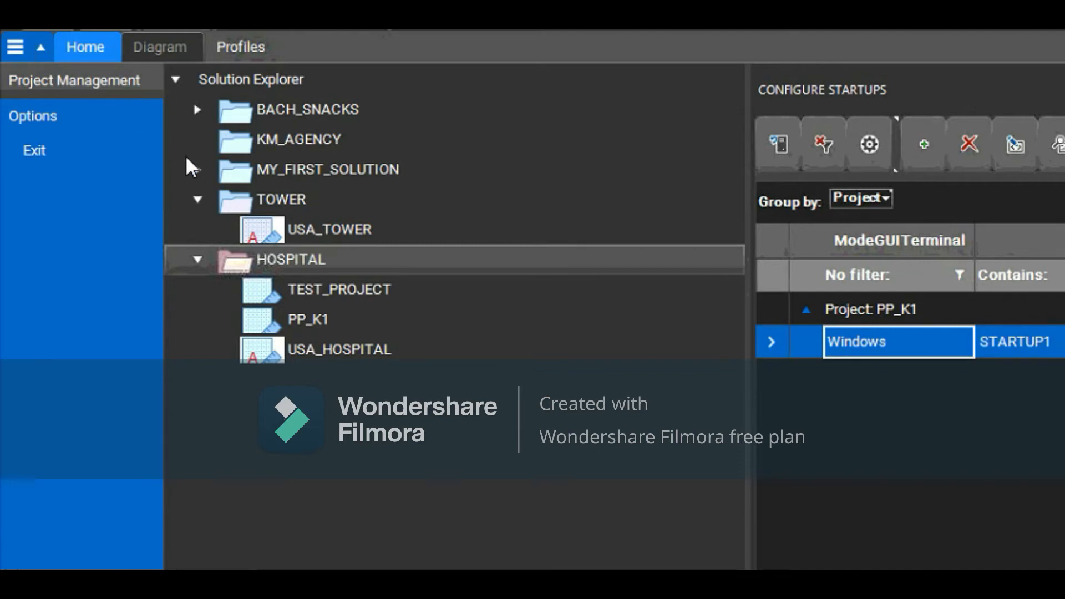
right_click(278, 201)
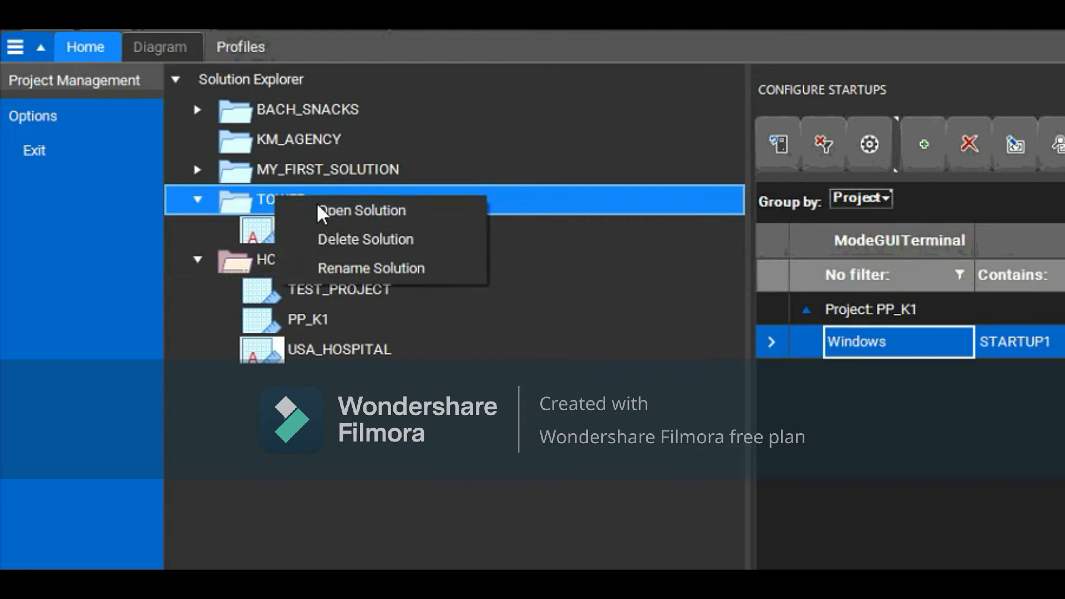
click(327, 209)
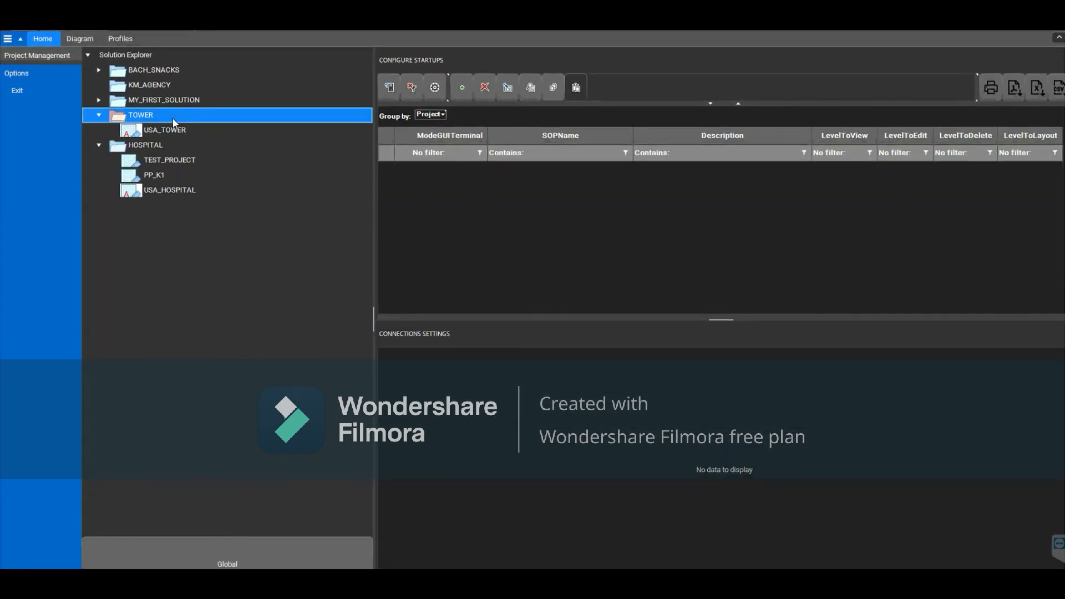
click(20, 40)
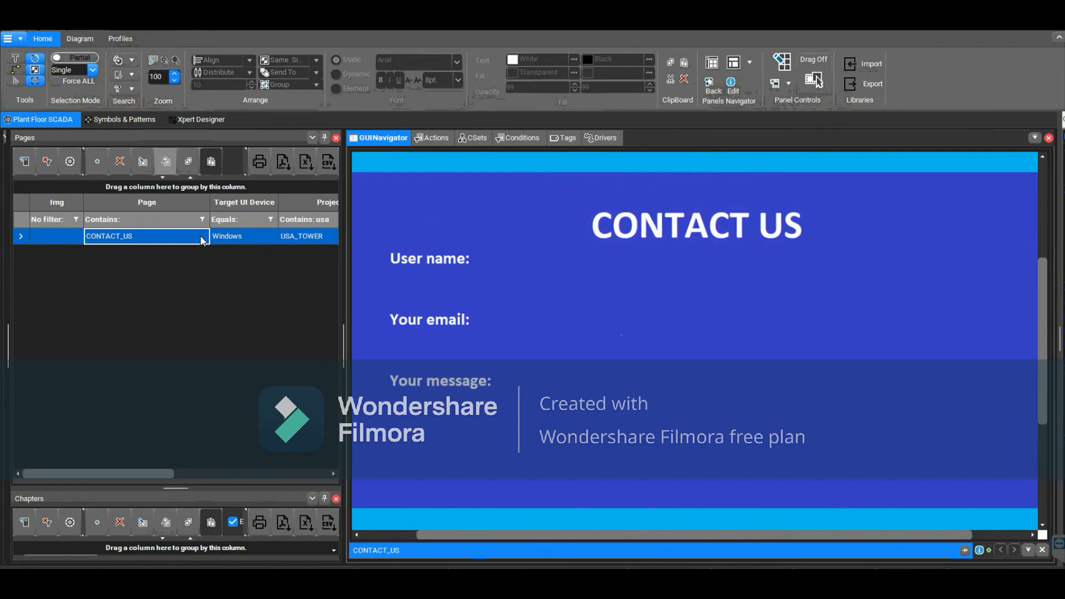
- Export the CONTACT_US page of the USA_TOWER project to a file named ContactUs_exp in the Desktop folder "exported controls"
right_click(181, 237)
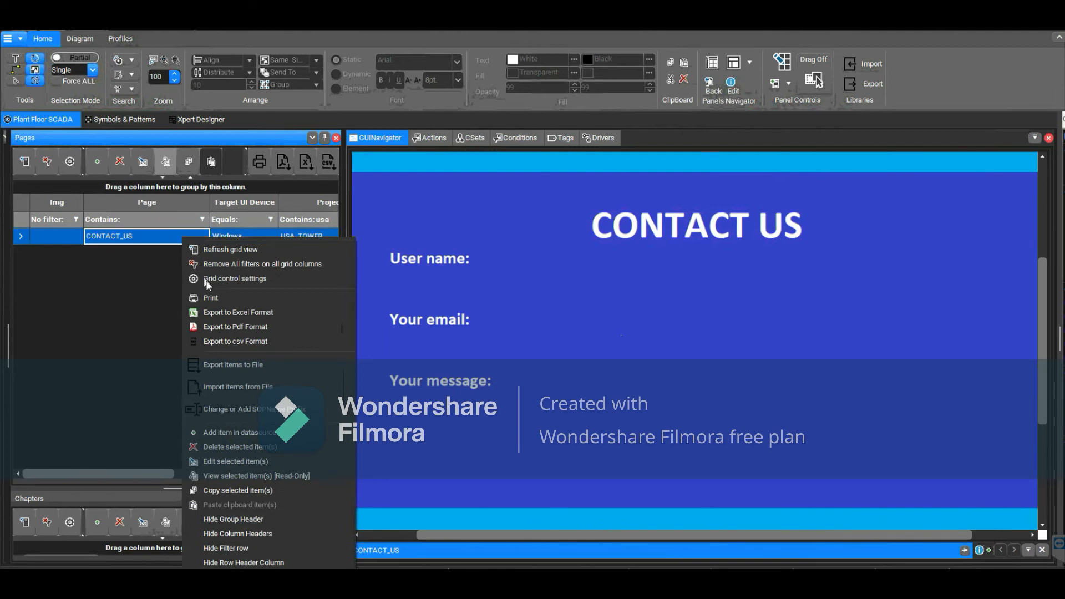
click(248, 365)
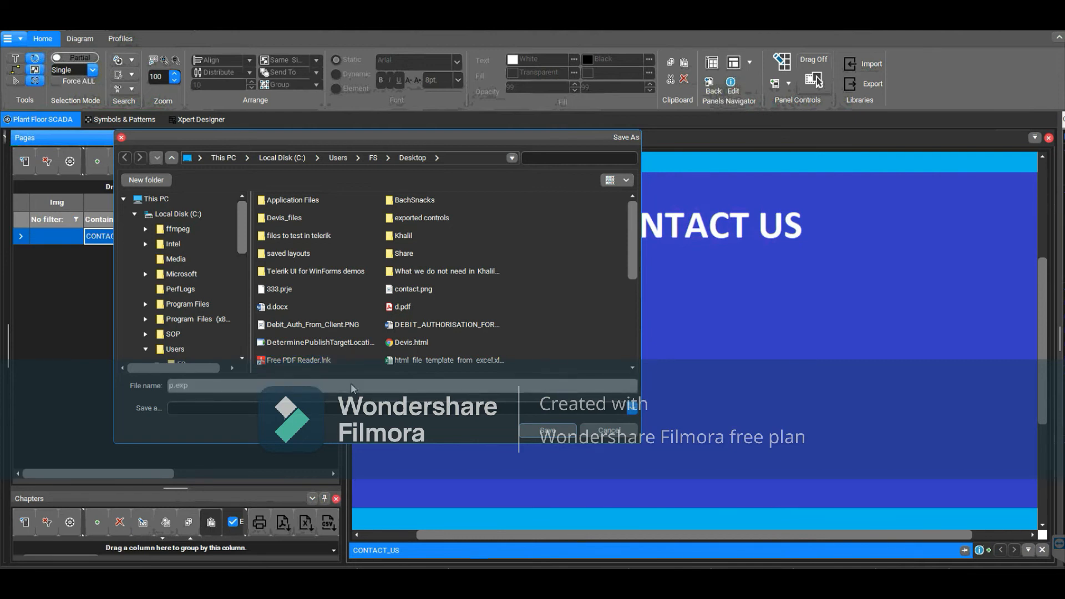
click(405, 218)
double_click(405, 218)
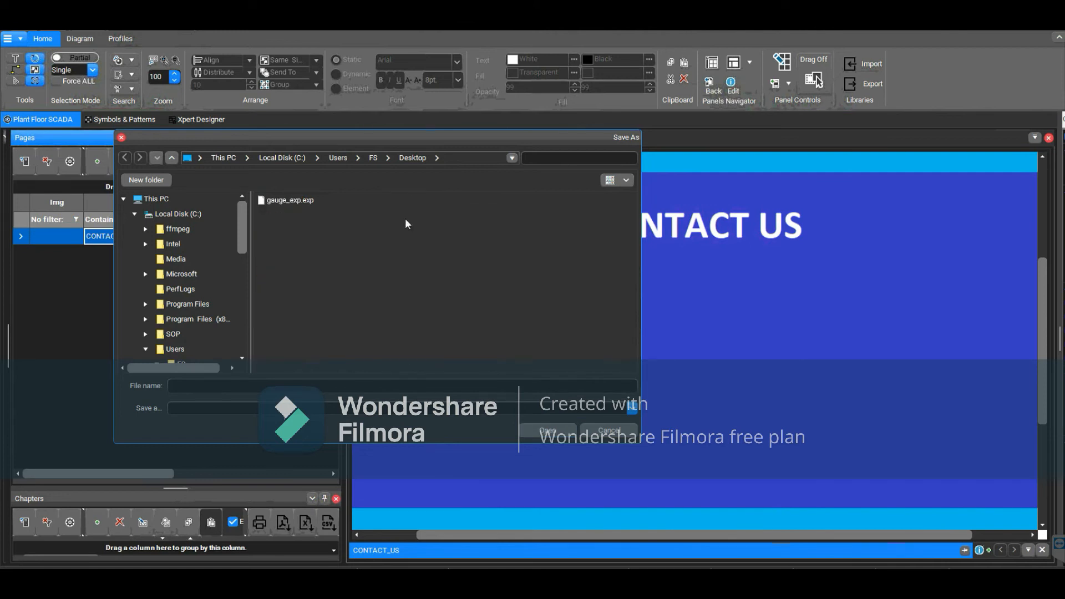
click(311, 387)
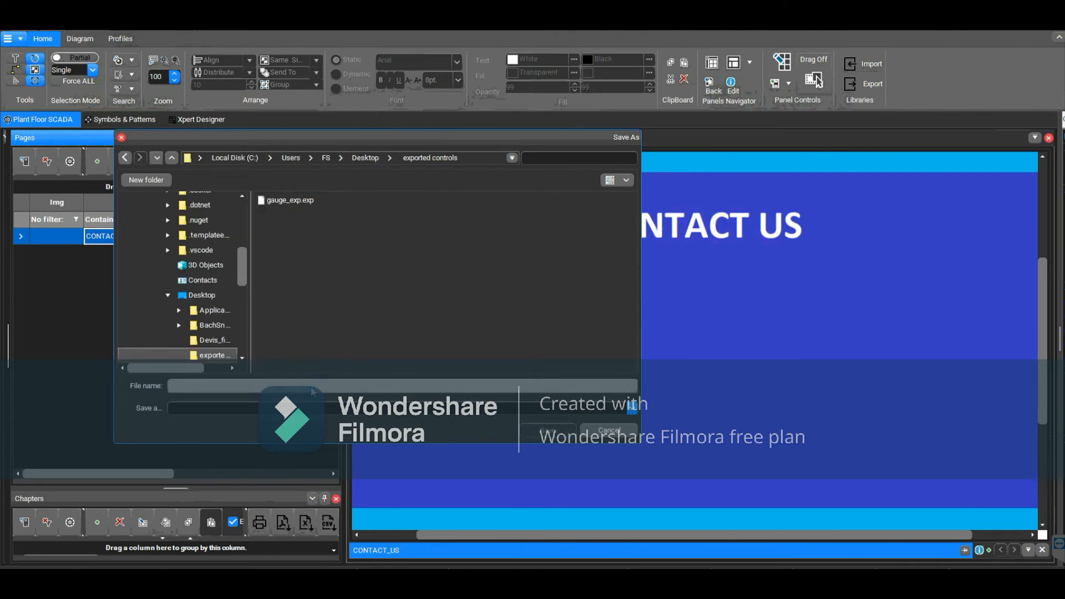
text(Contact)
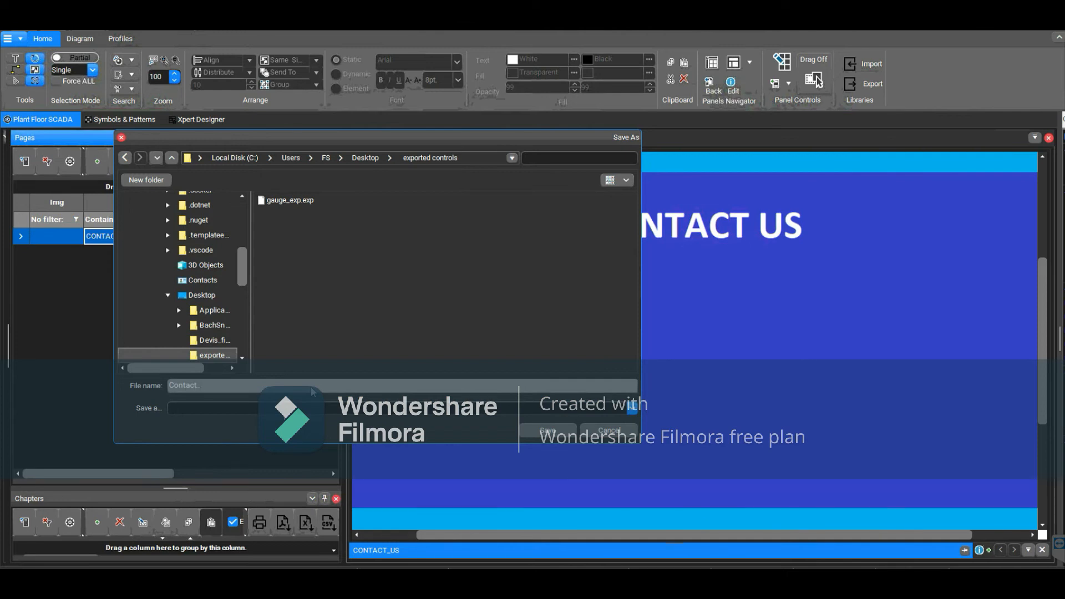
text(Us_exp)
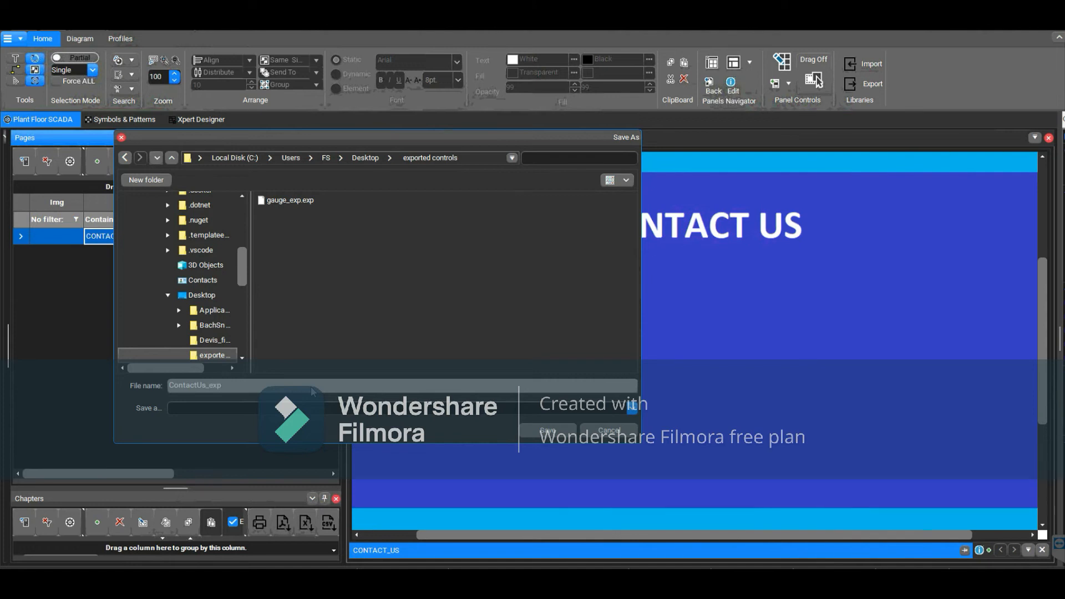
click(544, 432)
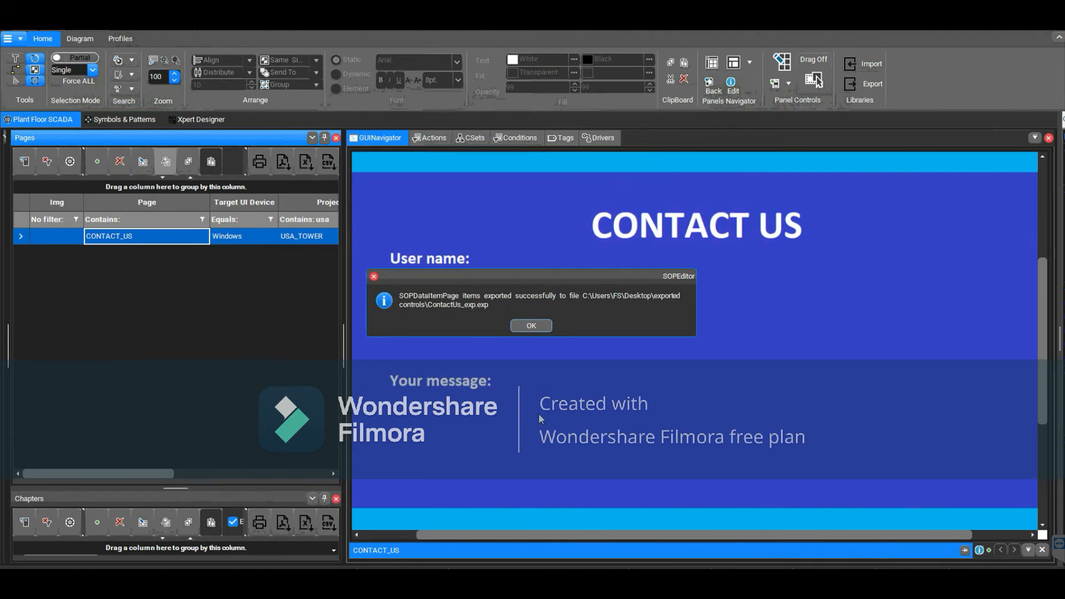
click(531, 326)
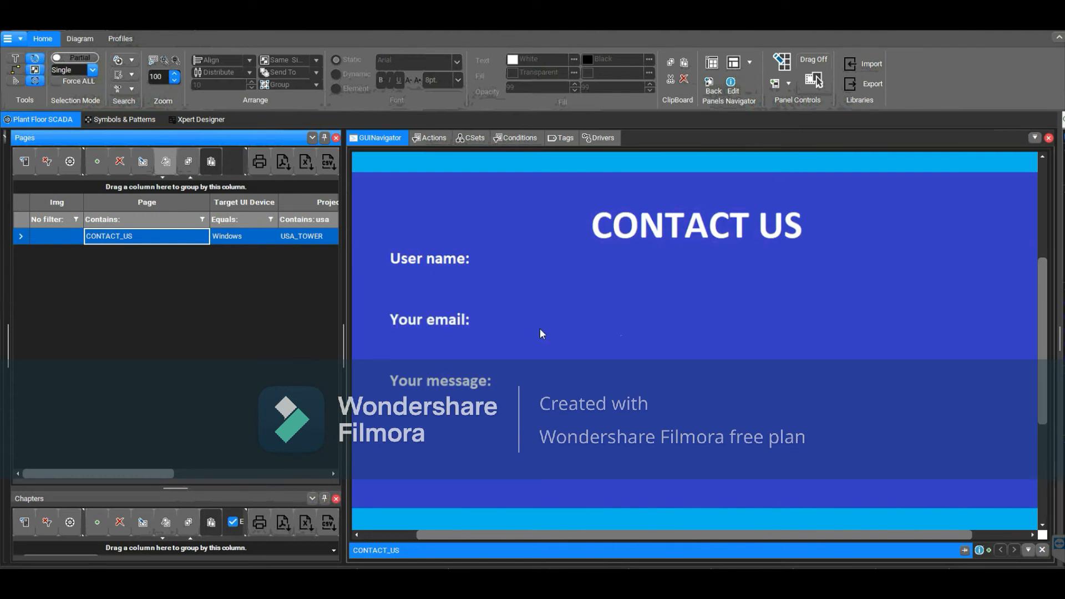
- Open the HOSPITAL solution from the Solution Explorer and return to its list of pages
click(23, 38)
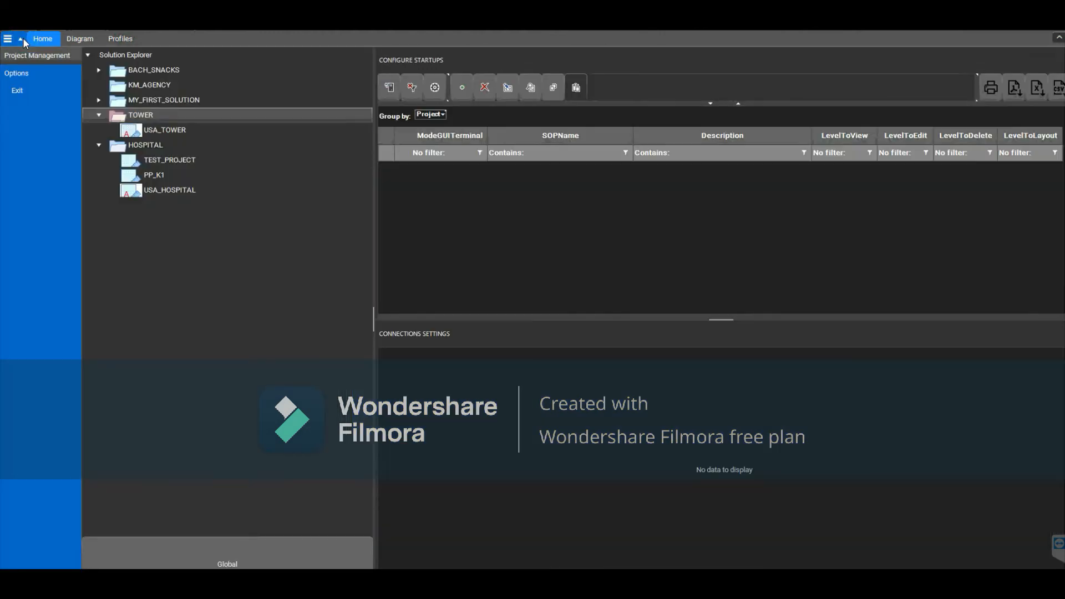
right_click(151, 147)
click(173, 158)
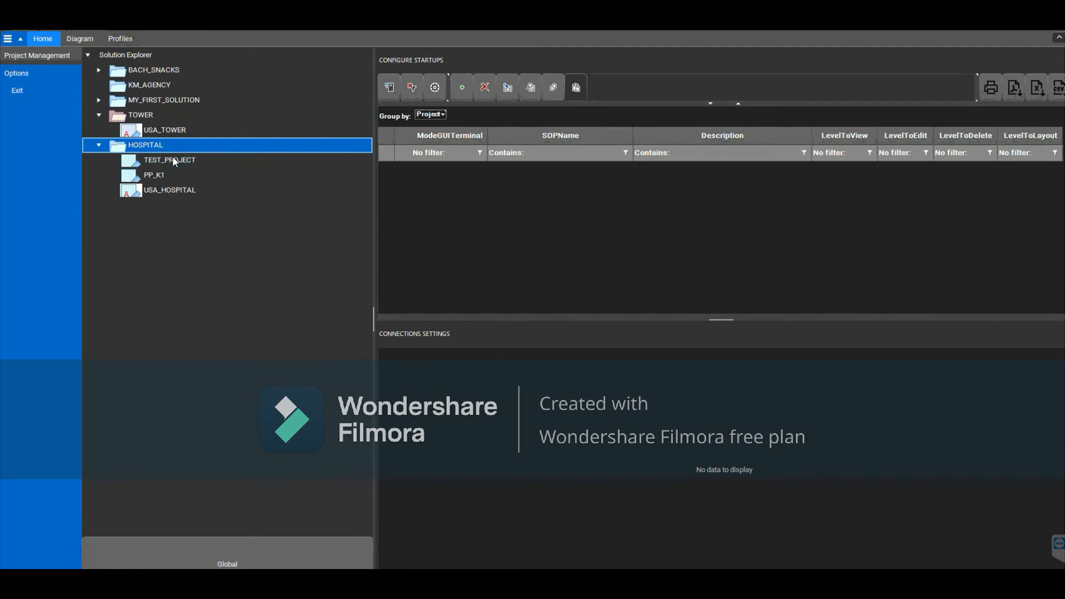
click(21, 35)
click(22, 35)
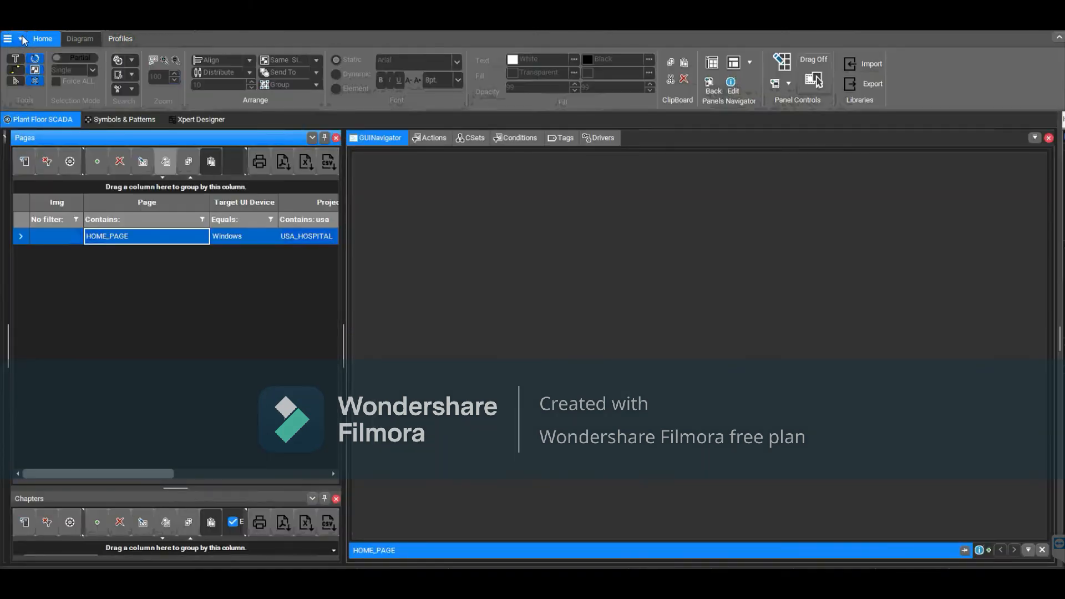
- Import ContactUs_exp.exp from the Desktop folder "exported controls" into the USA_HOSPITAL pages and open the imported contact page
right_click(179, 236)
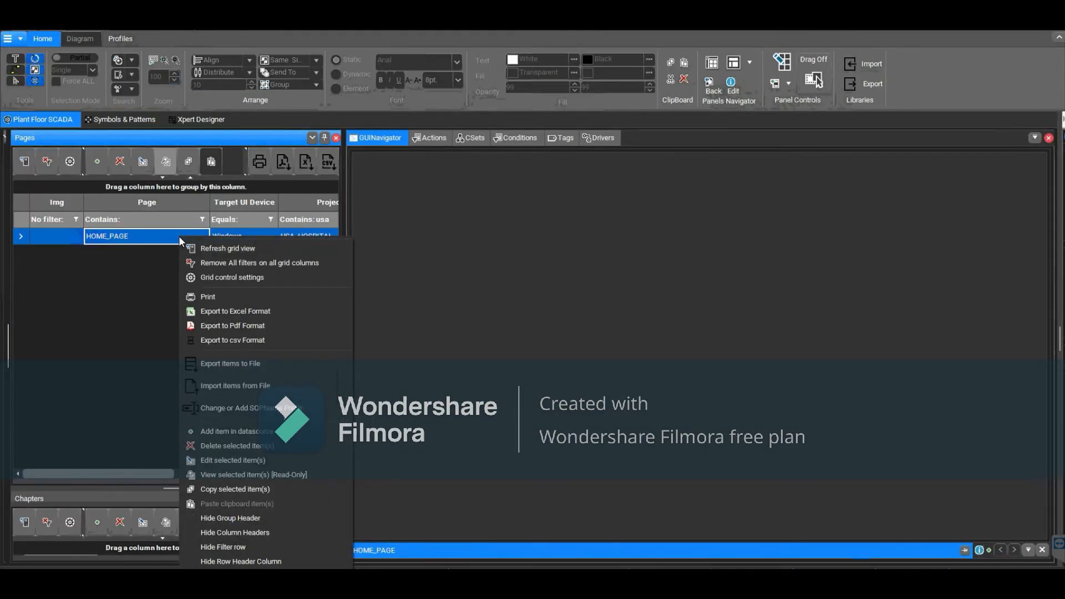
click(242, 386)
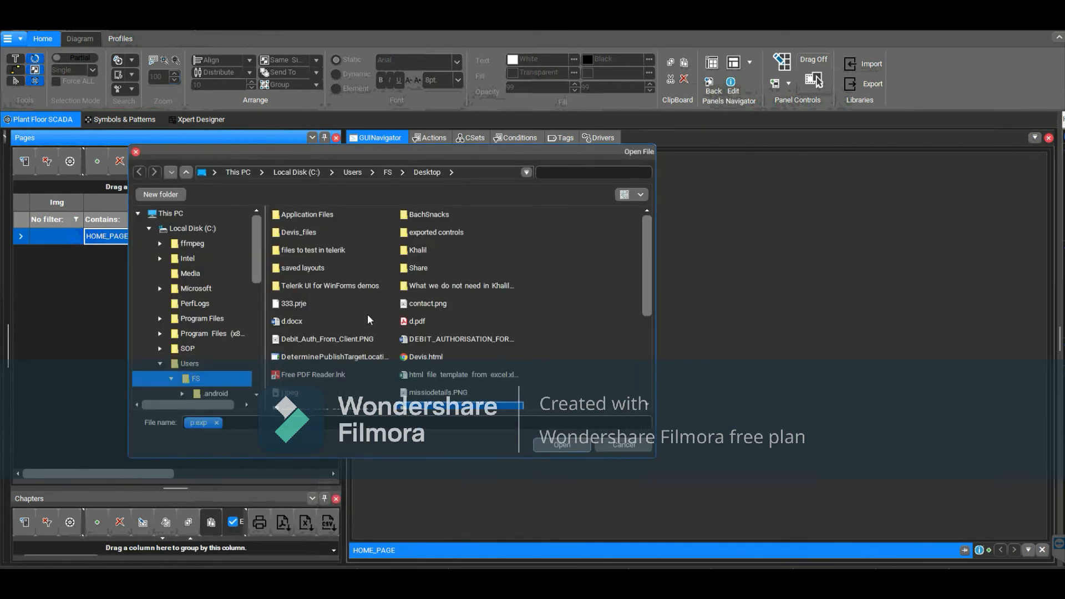
click(435, 232)
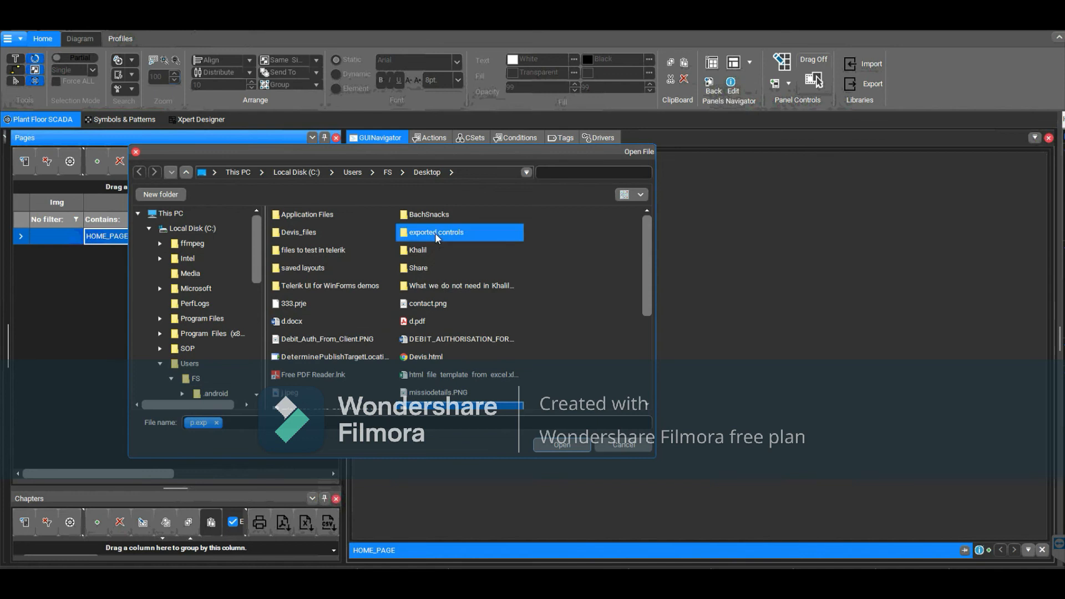
double_click(435, 233)
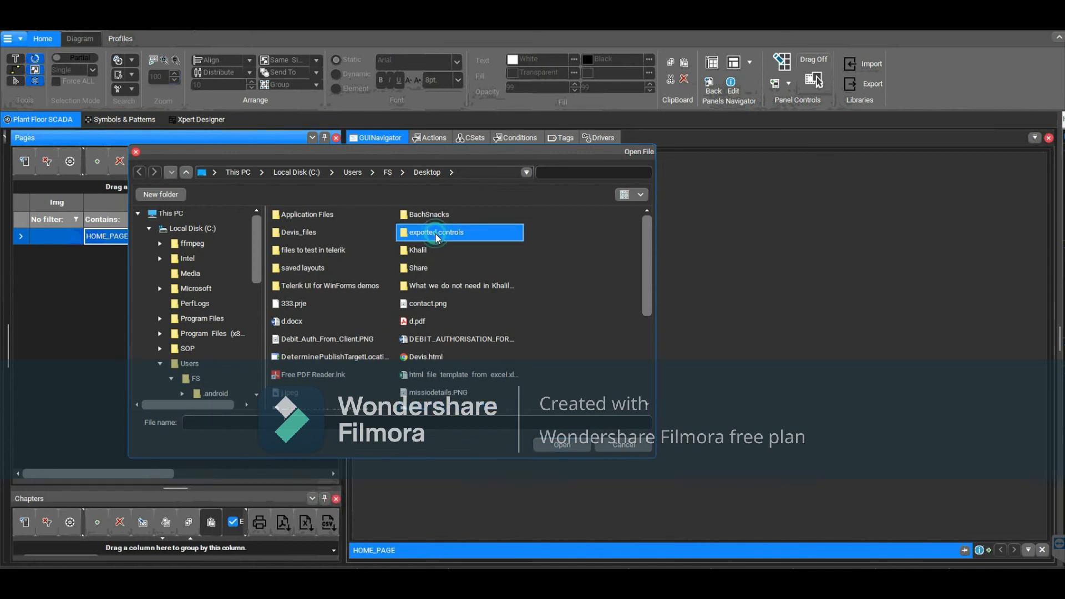
click(324, 214)
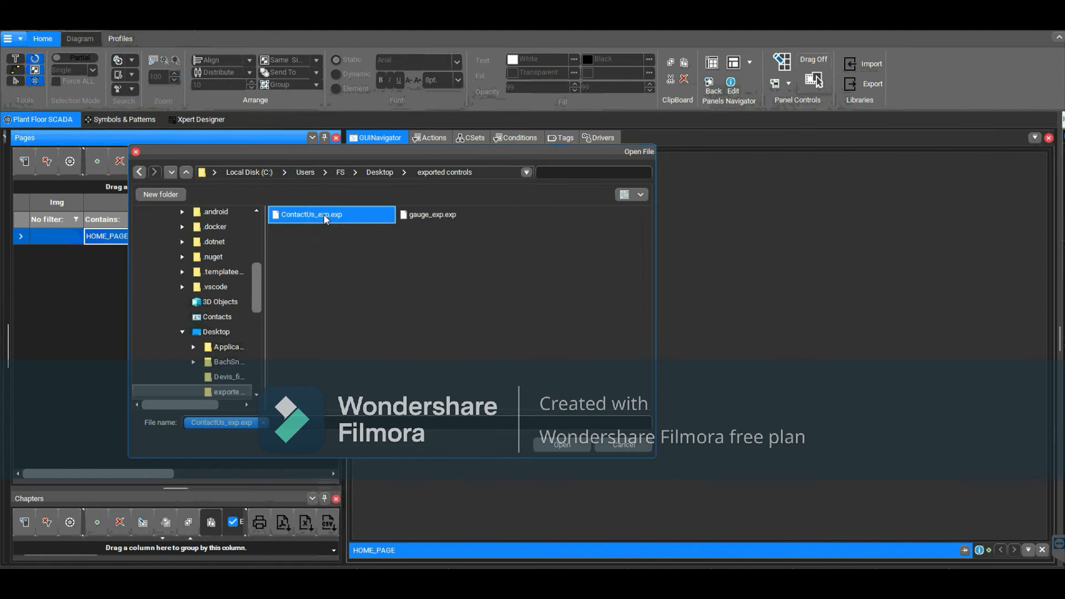
click(556, 444)
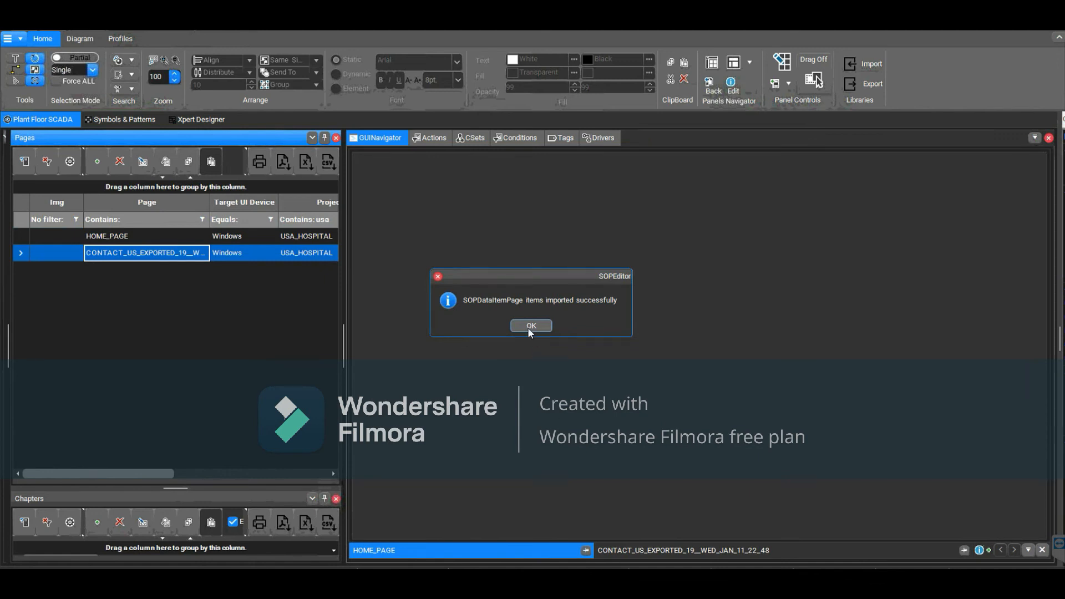
click(529, 327)
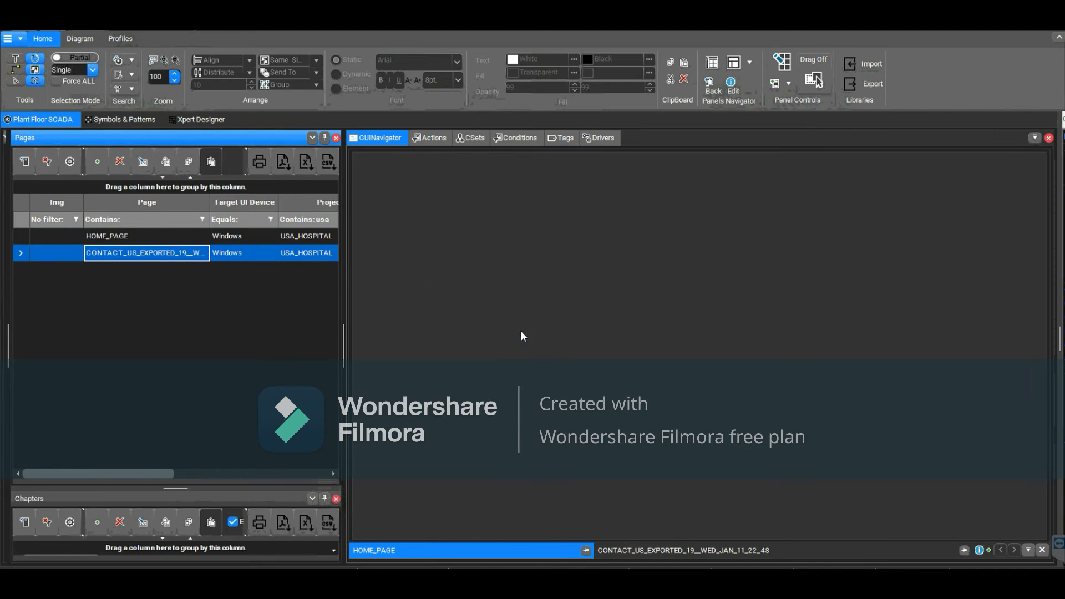
double_click(166, 254)
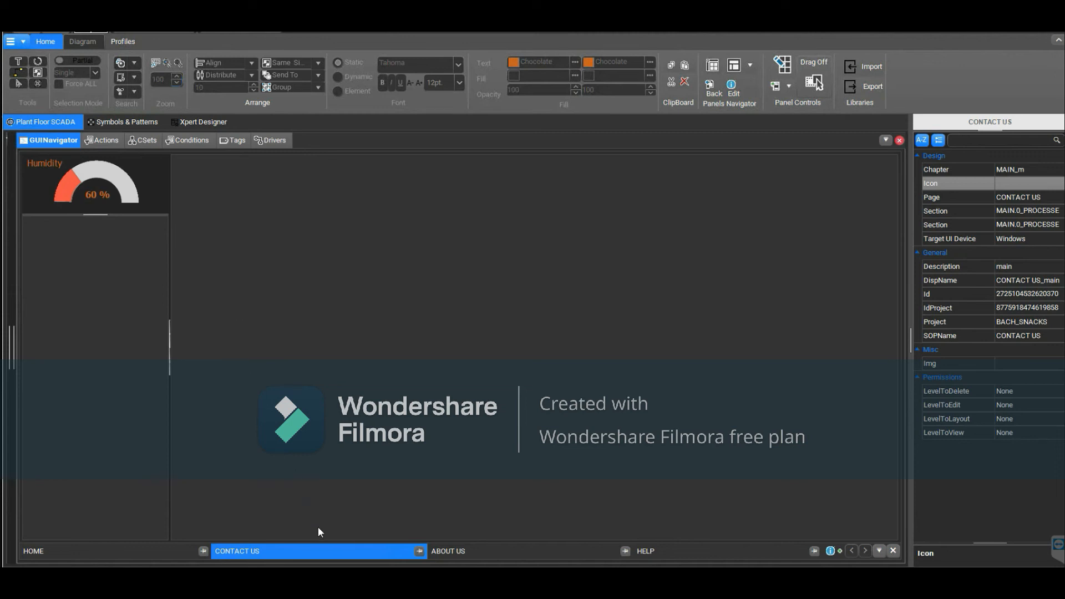
- View the CONTACT US page and the ABOUT US page, and return to CONTACT US
click(318, 552)
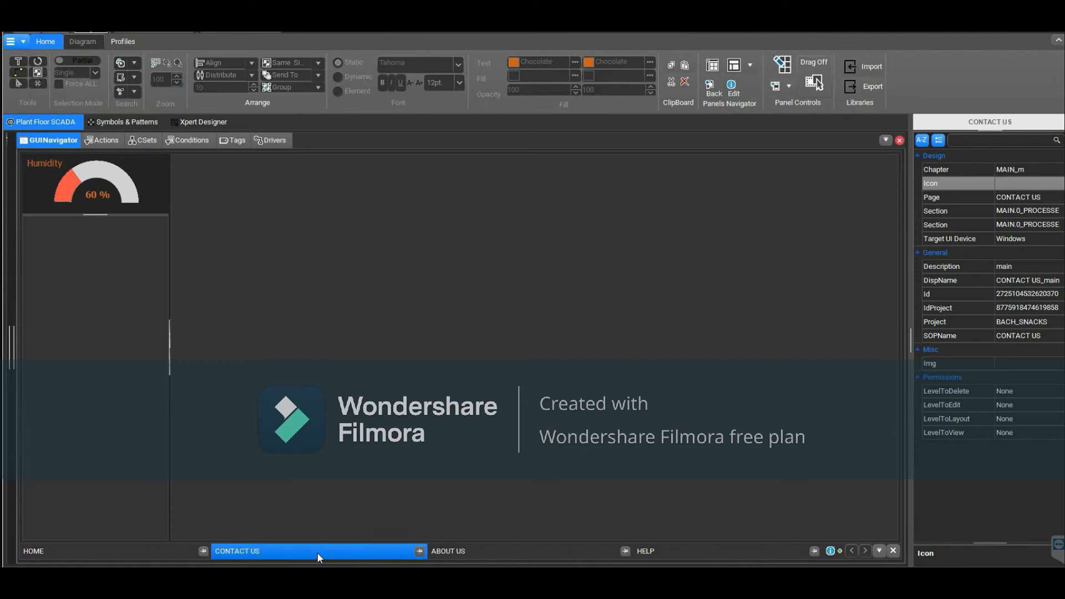
click(480, 552)
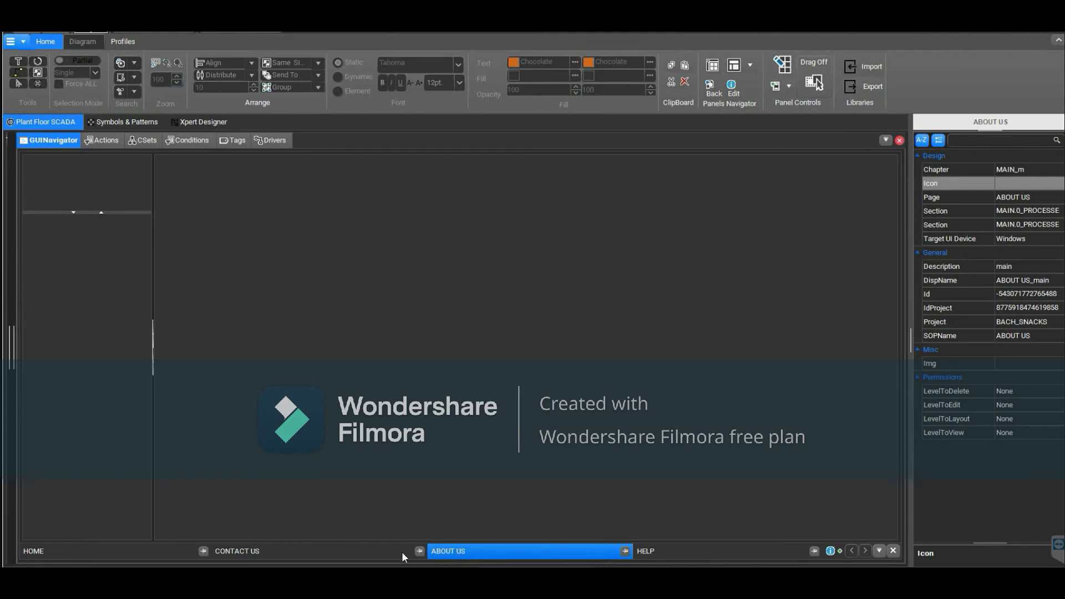
click(378, 551)
- Start exporting the Humidity gauge from the CONTACT US page and create a Desktop folder named "exported controls" for it
click(149, 171)
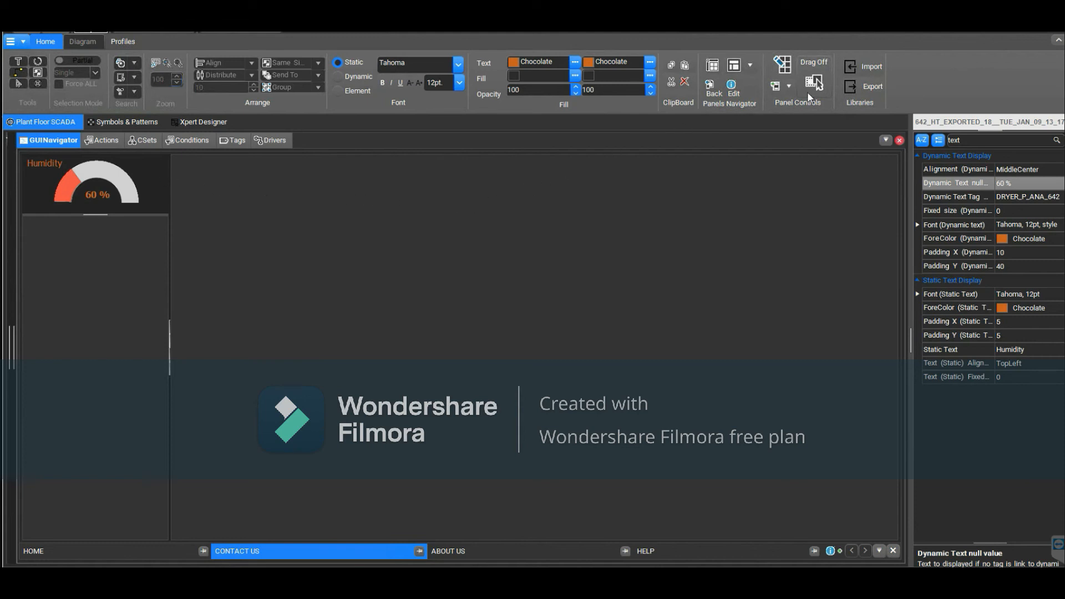
click(870, 86)
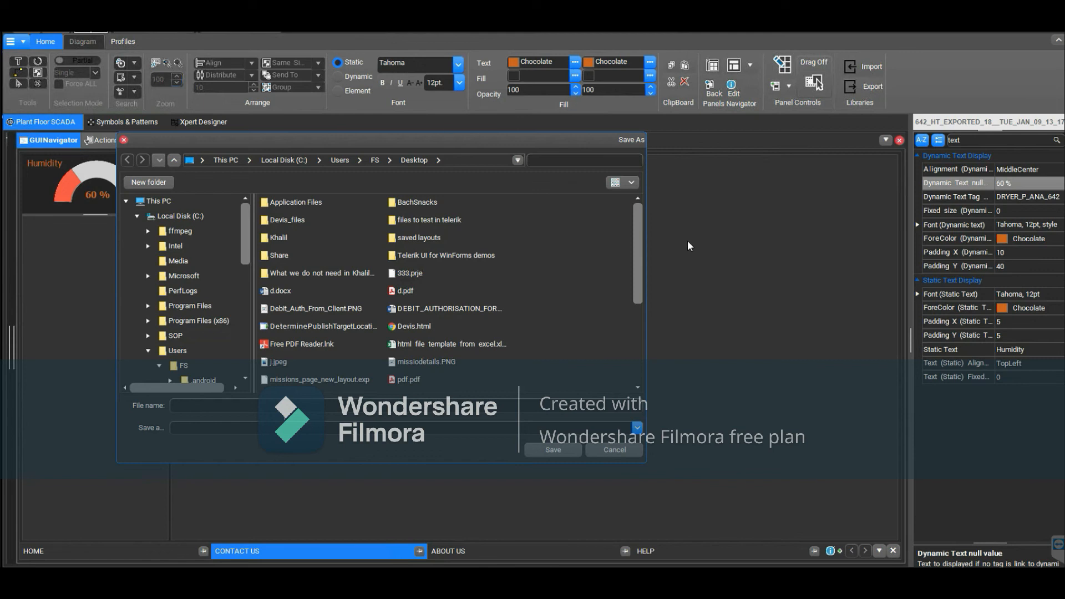
right_click(591, 275)
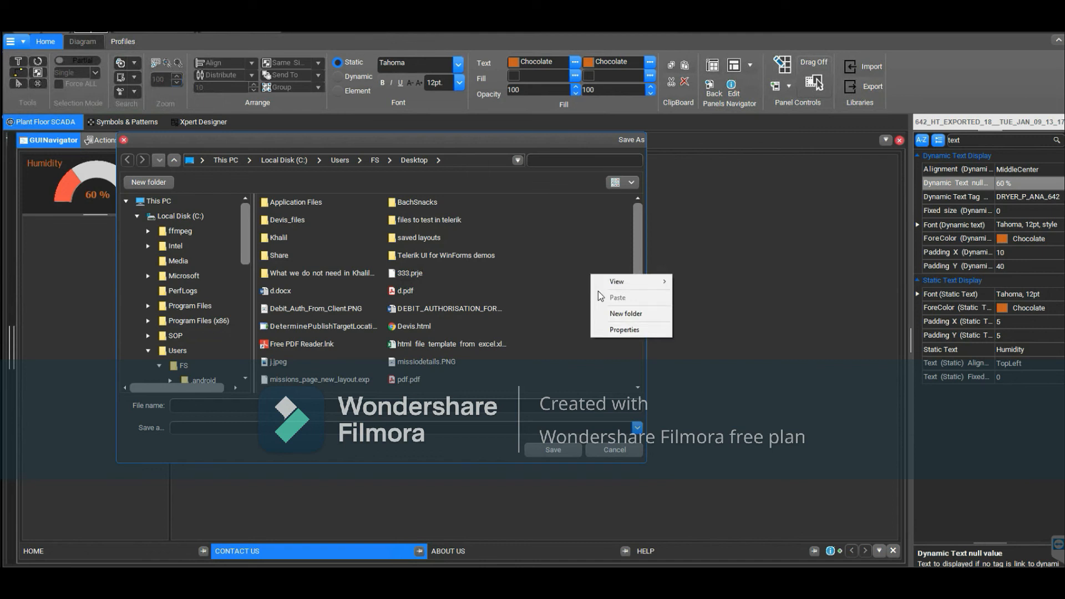
click(619, 314)
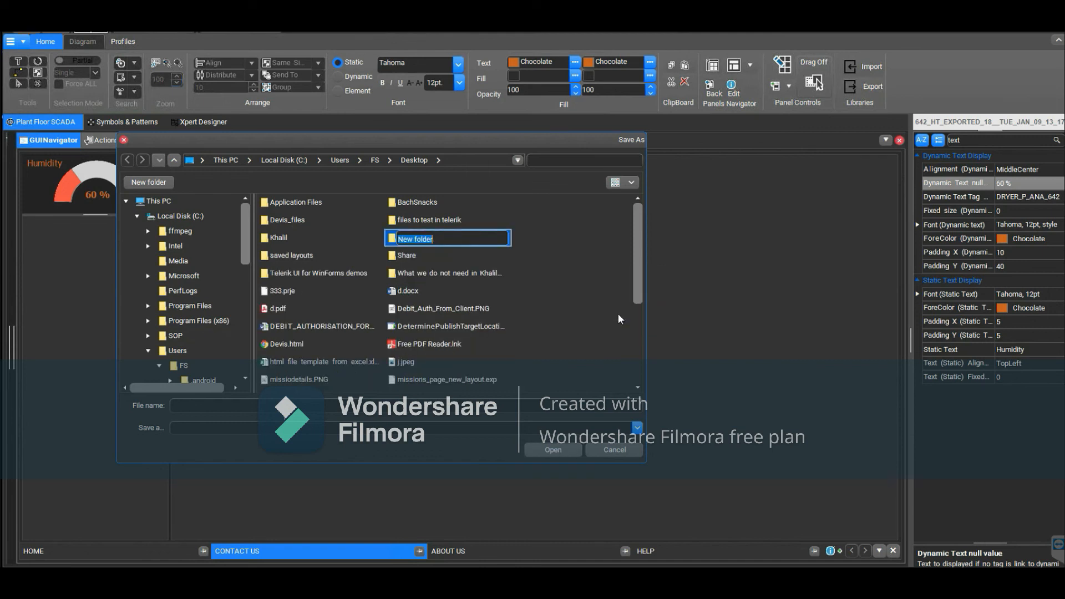
text(expro)
key(BackSpace)
key(BackSpace)
text(orted controls)
key(Return)
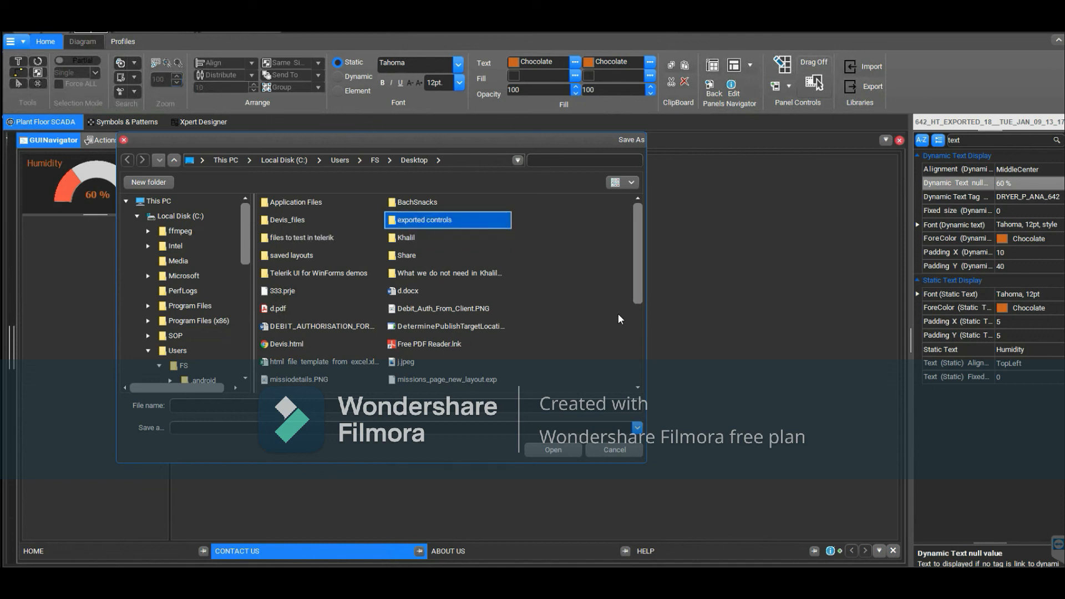
- Save the gauge export as gauge_exp in the "exported controls" folder
click(425, 224)
double_click(426, 222)
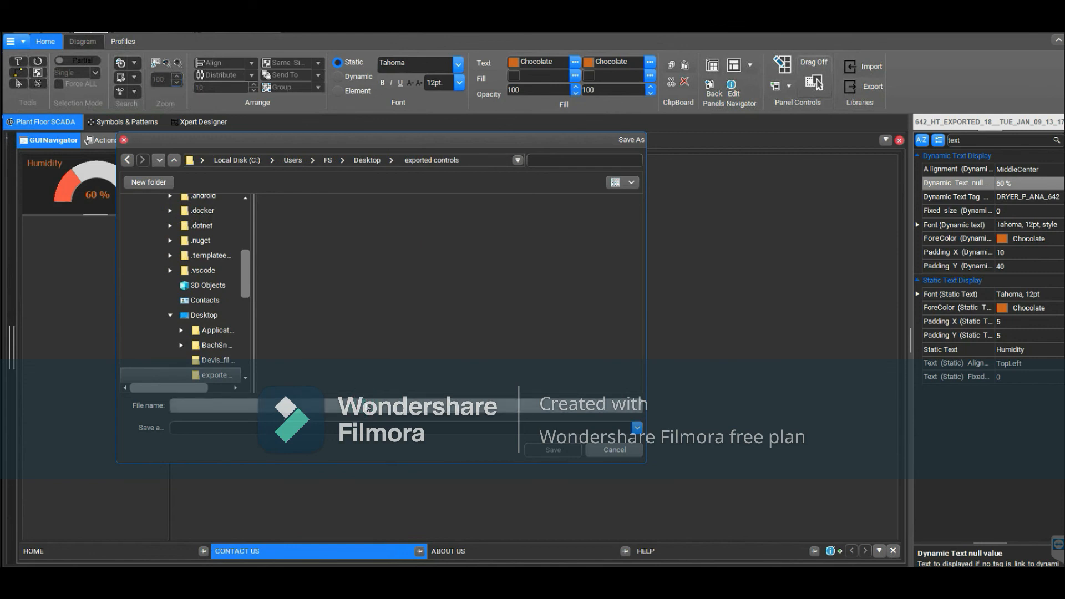
text(gauge_exp)
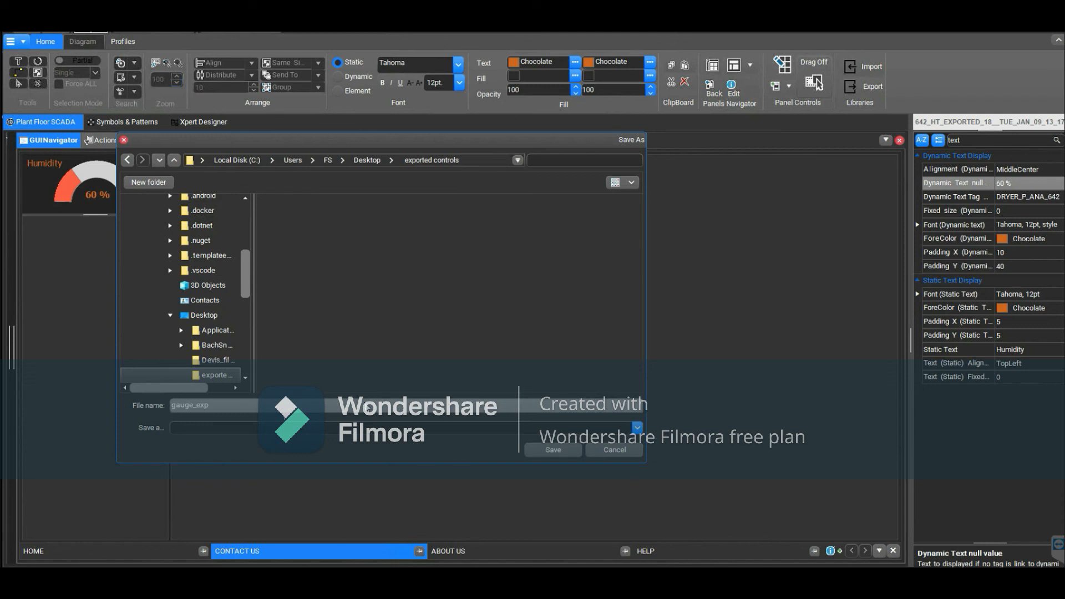
click(552, 451)
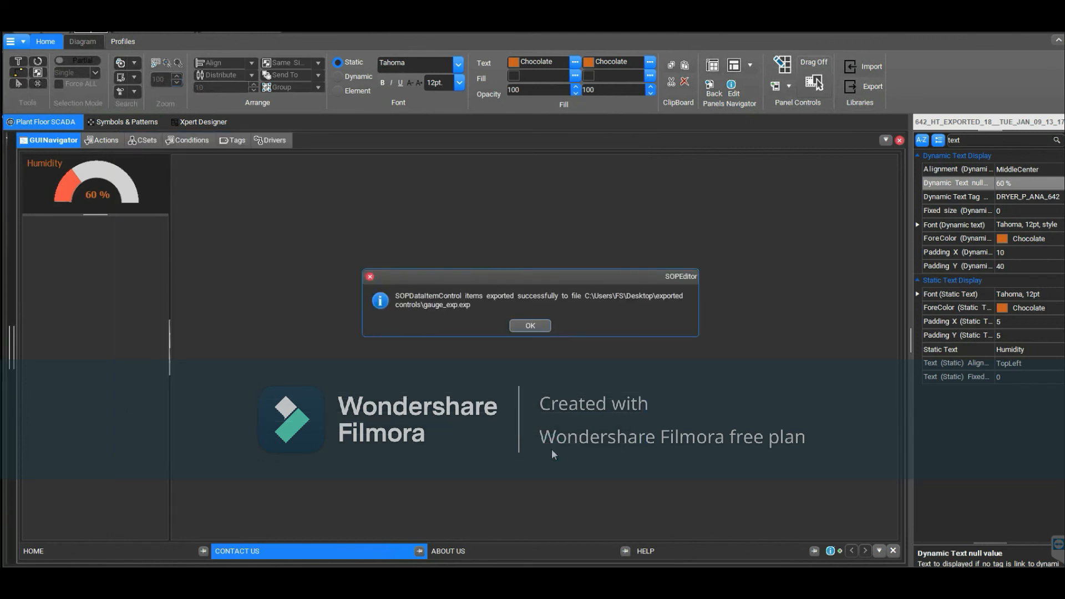
click(530, 326)
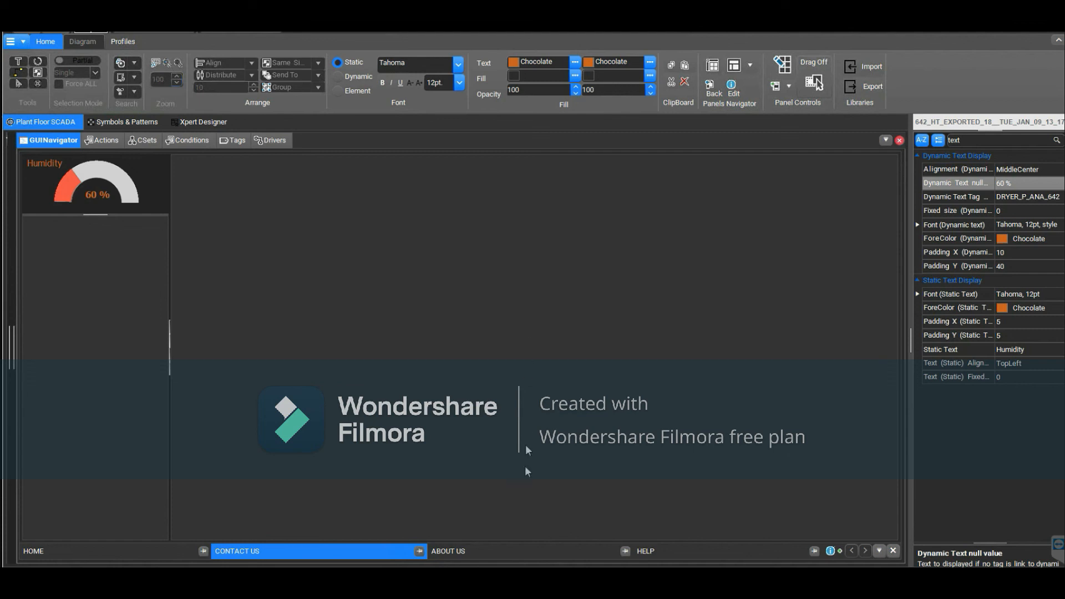
- Import gauge_exp.exp from the Desktop folder "exported controls" into the empty upper-left panel of the ABOUT US page
click(506, 549)
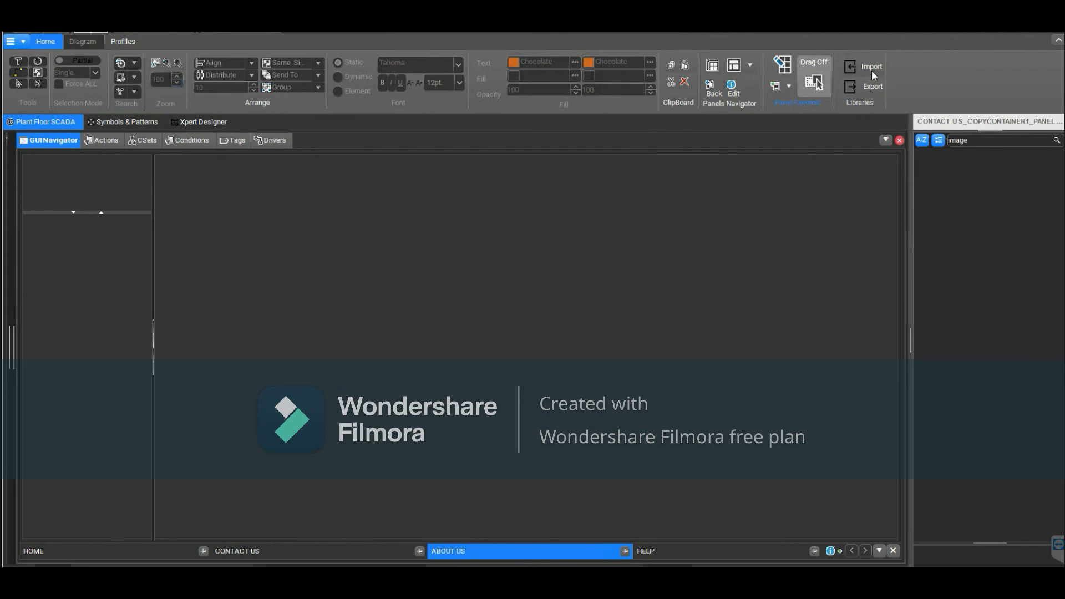
click(869, 68)
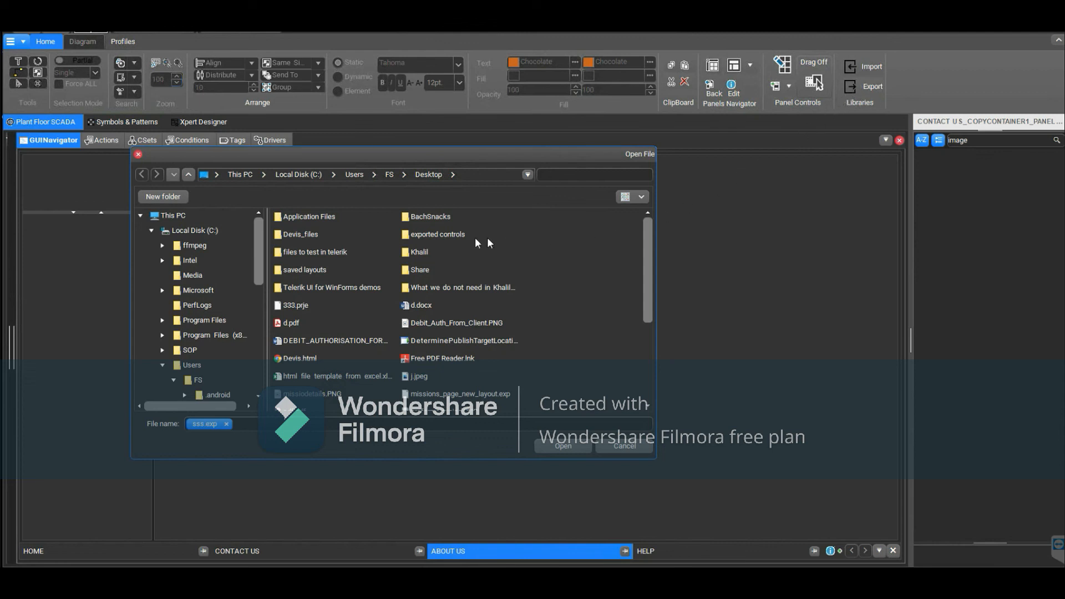
click(451, 238)
double_click(451, 234)
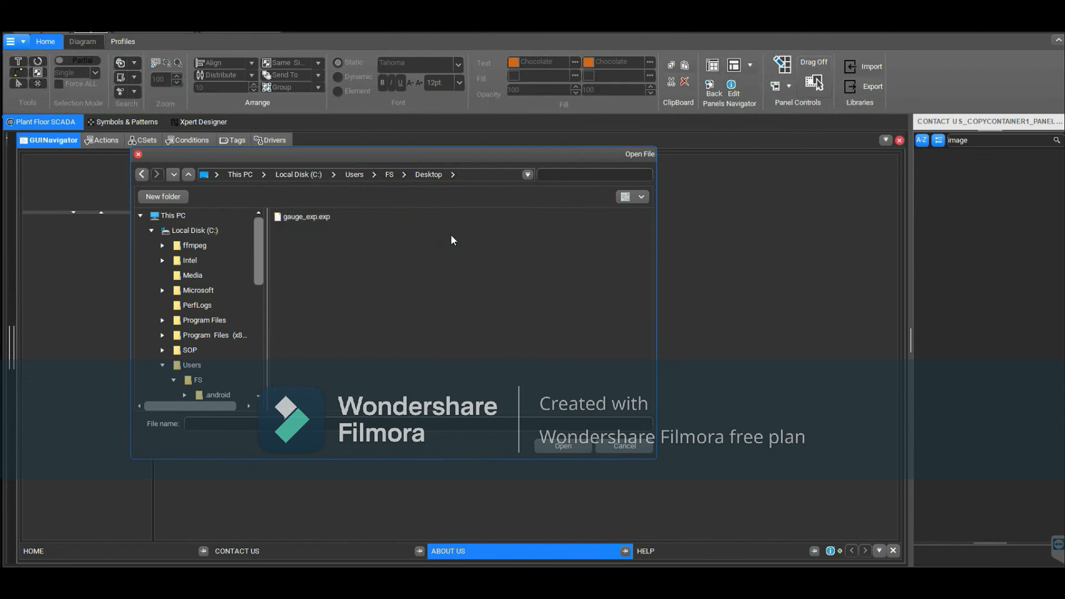
click(318, 221)
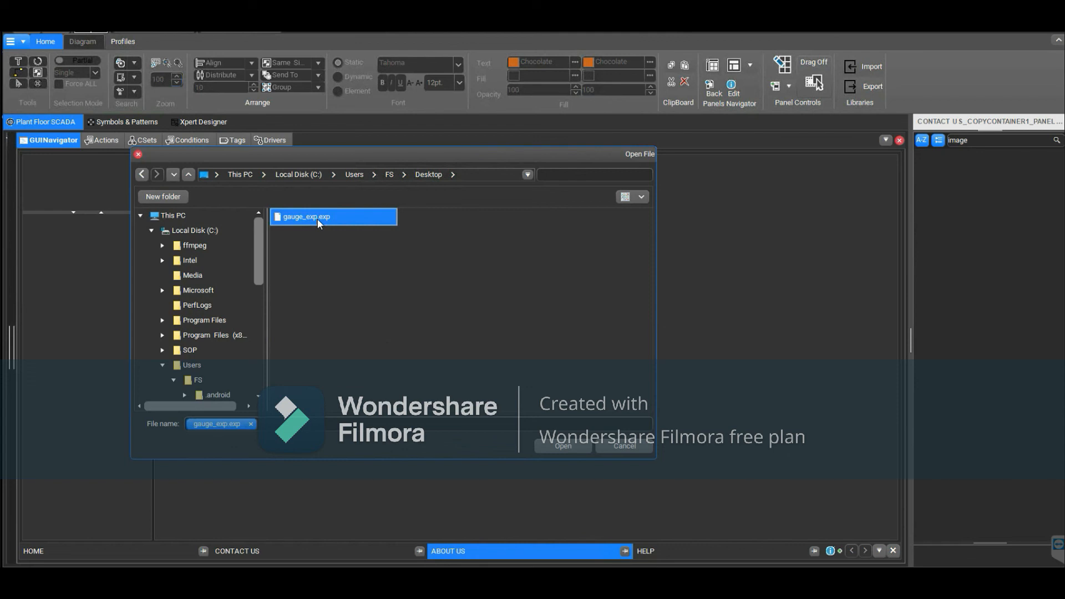
click(559, 447)
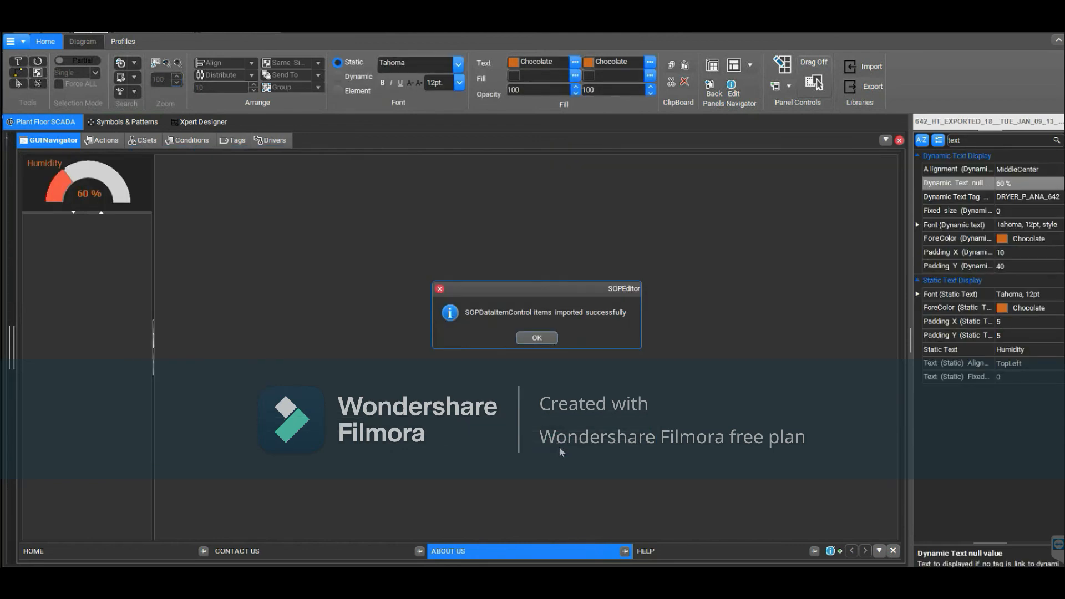
click(539, 339)
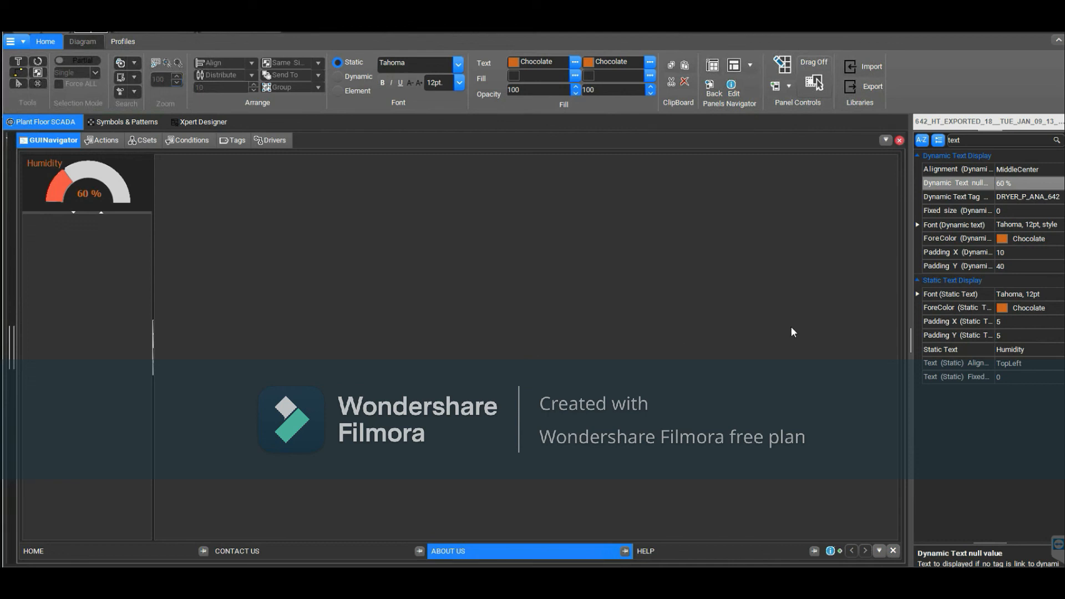
- Widen the property list, find the imported Humidity gauge's SOPName property and set it to Gauge_2
drag(913, 261, 823, 261)
click(129, 171)
drag(878, 138, 855, 140)
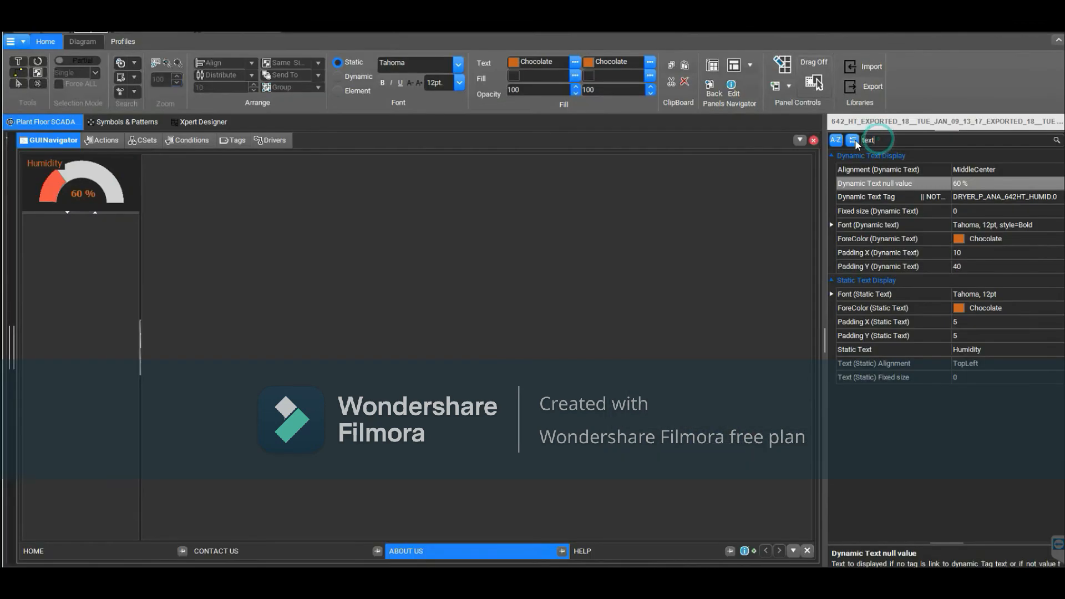
text(sopnam)
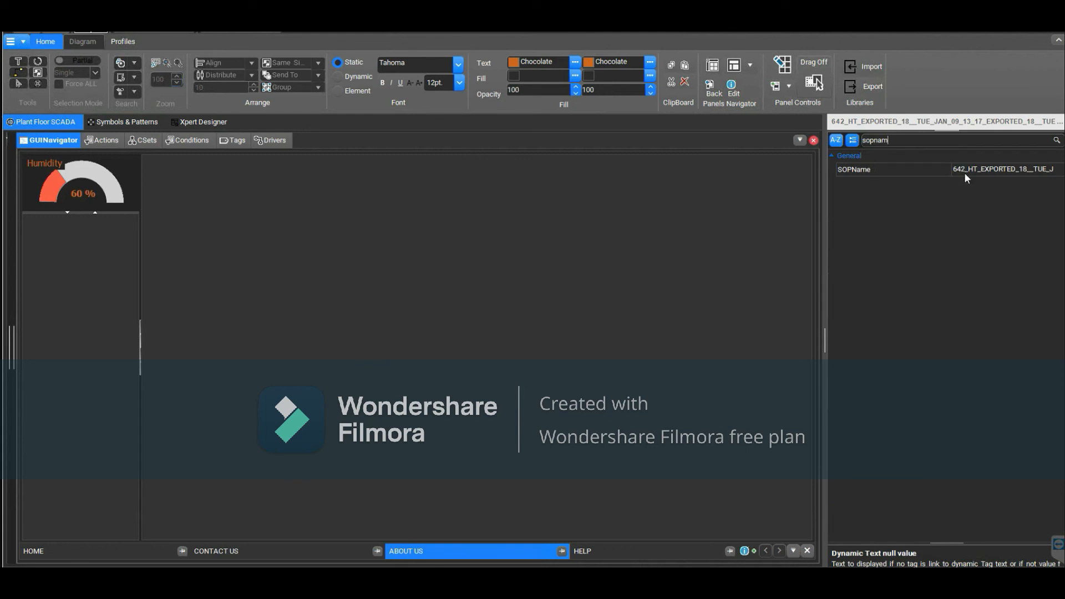
click(956, 172)
drag(951, 171, 885, 170)
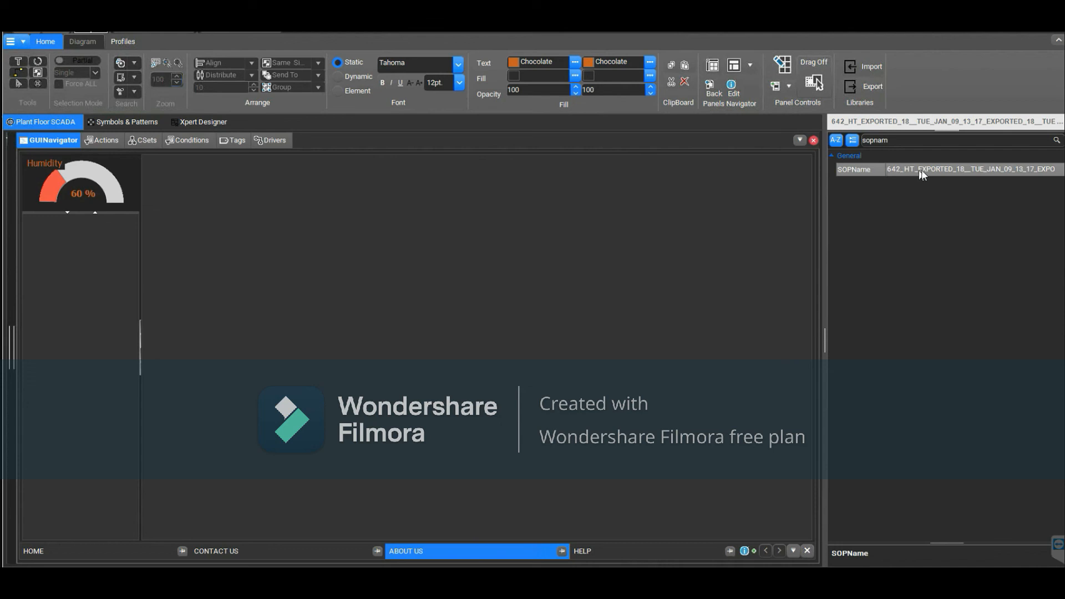
click(1022, 171)
text(Gauge_2)
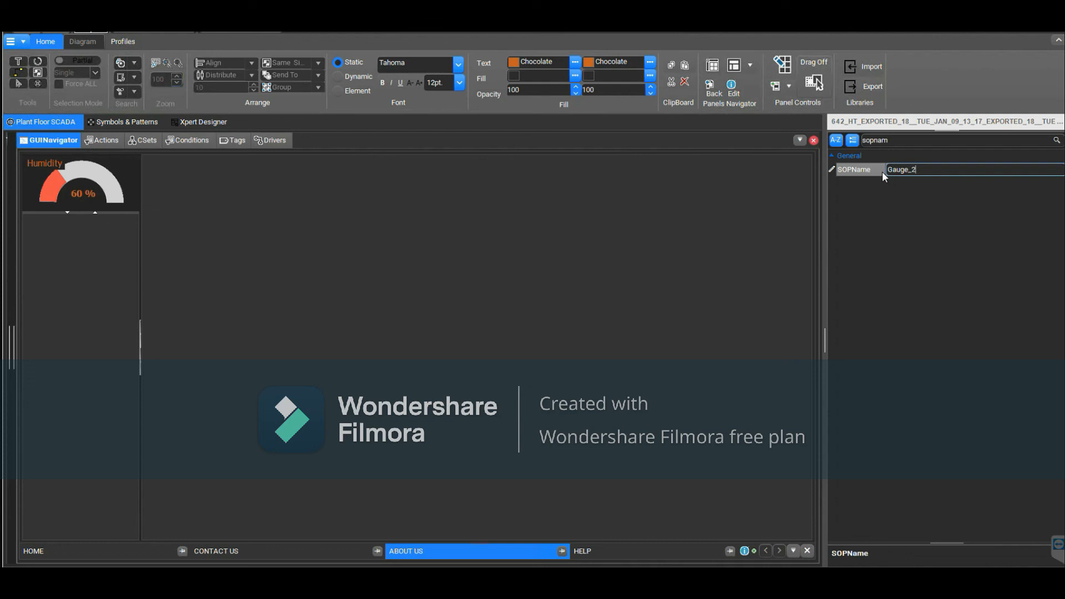
key(Return)
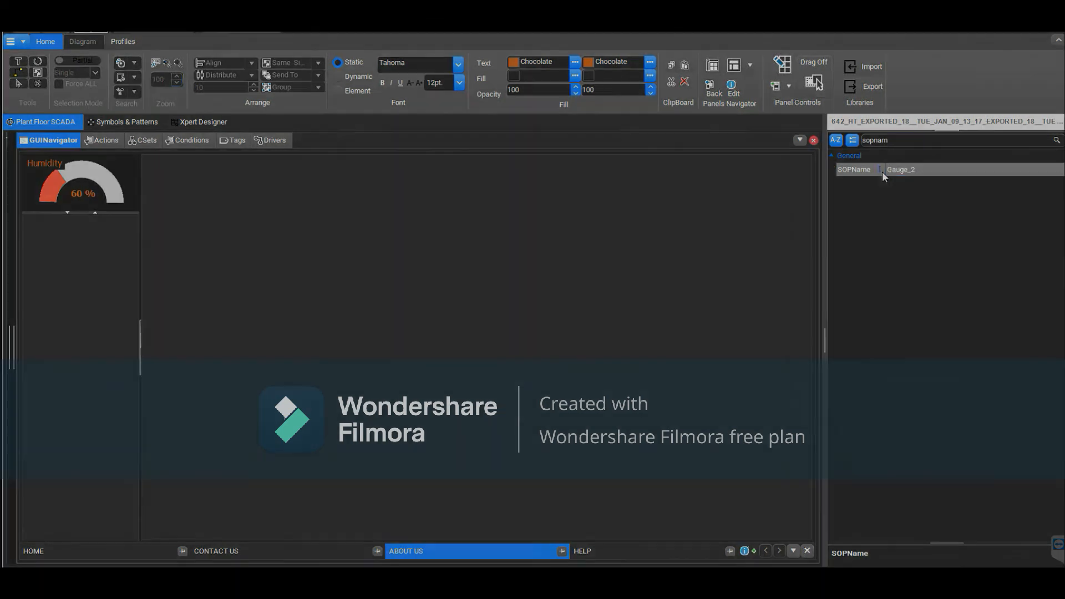